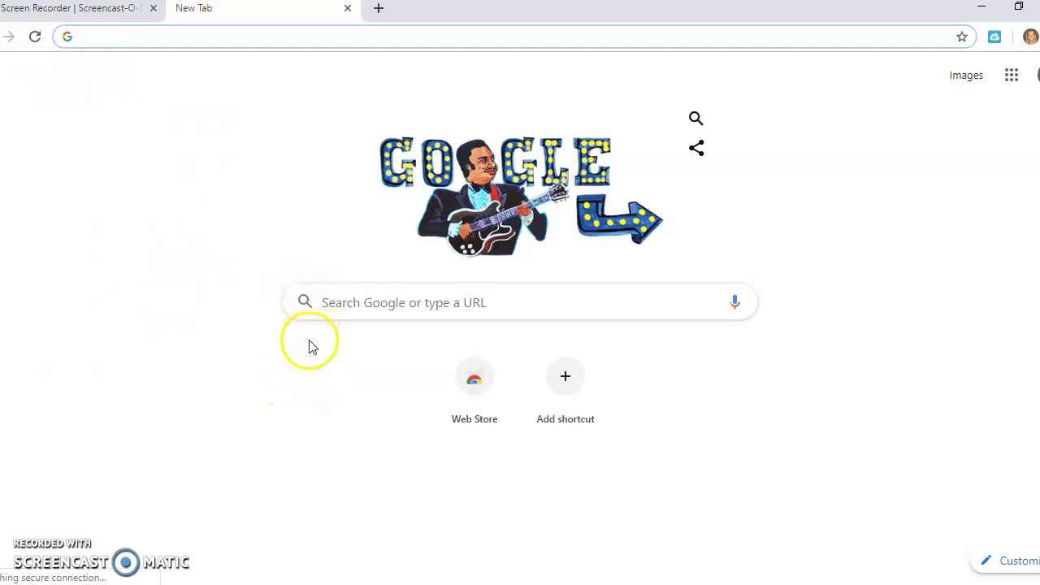
- Search Google for 'office 365 login'
left_click(376, 306)
type("of")
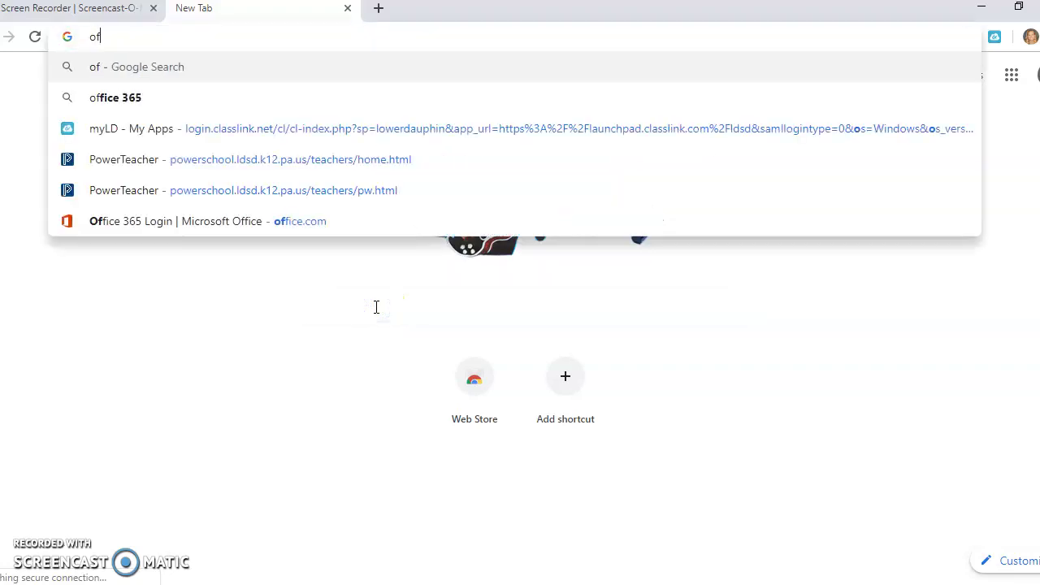
type("fice 365")
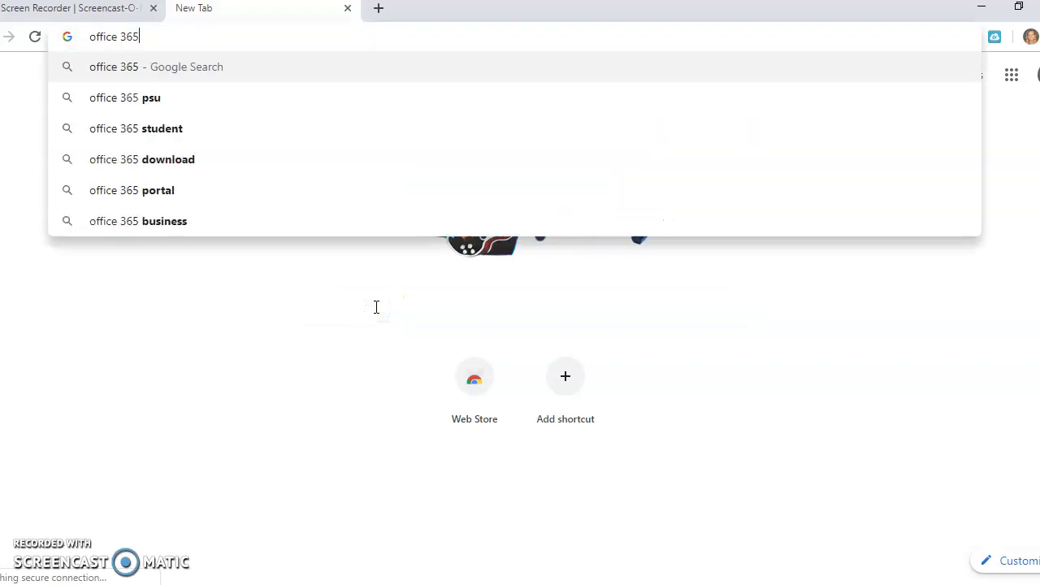
type(" l")
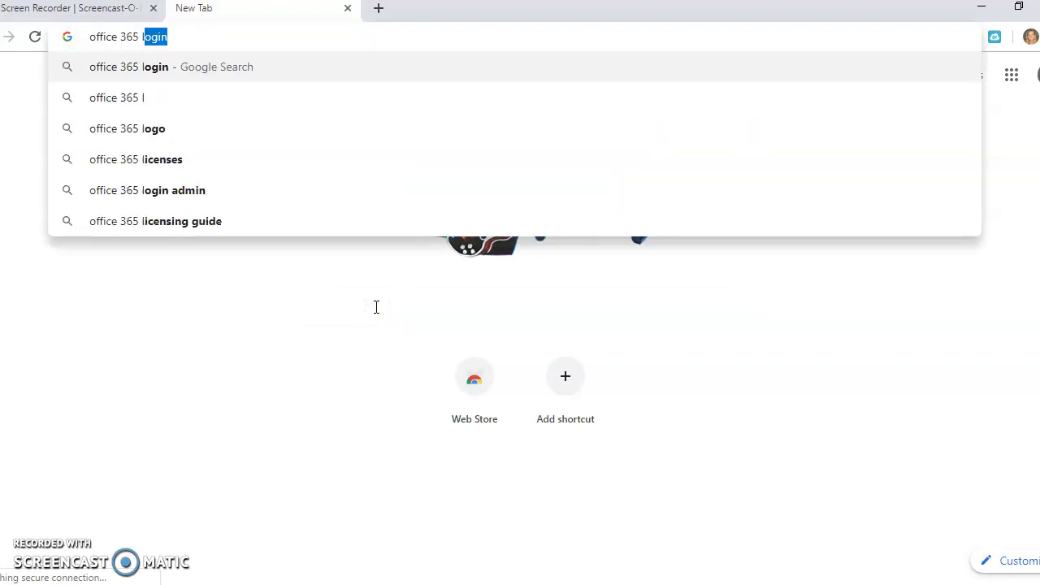
type("ogin")
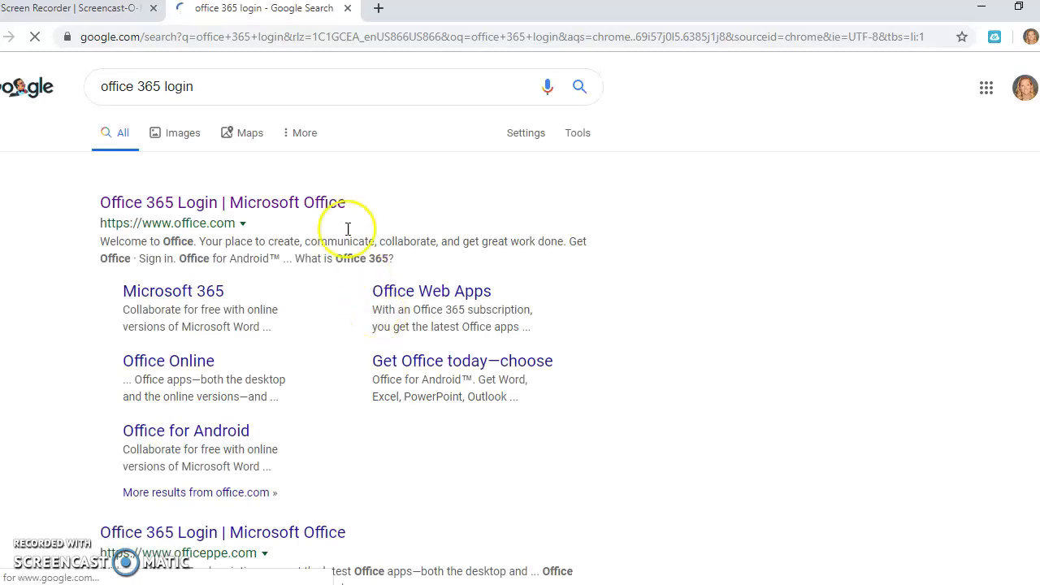
- Open the 'Office 365 Login | Microsoft Office' result and reach the school account's password step
left_click(123, 205)
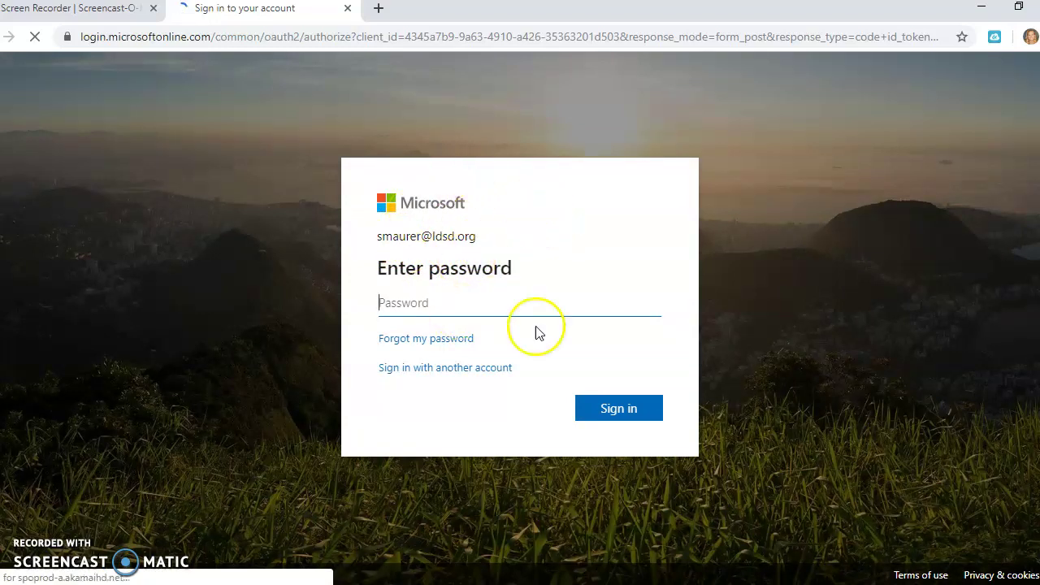
left_click(578, 330)
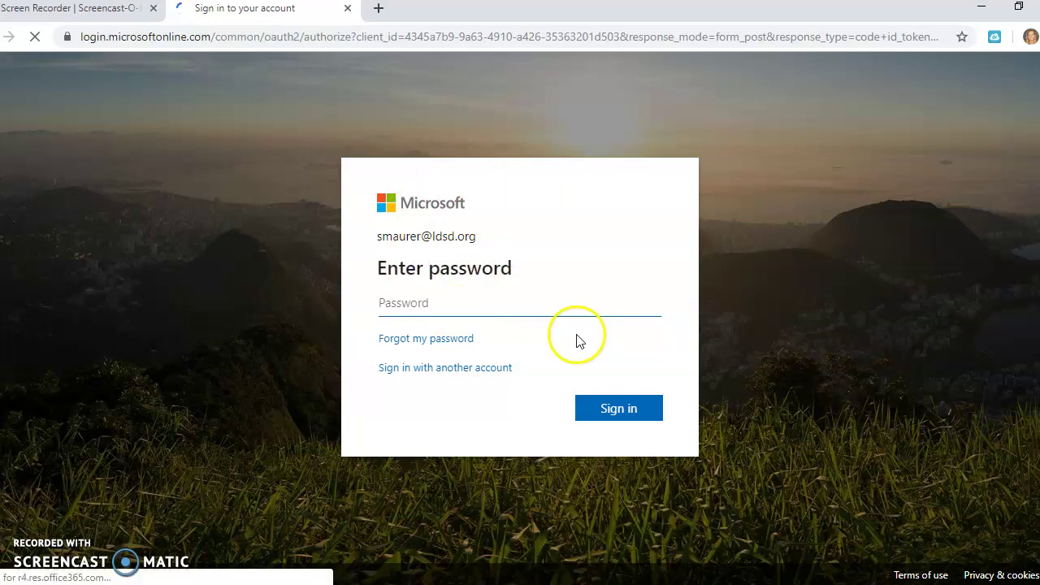
left_click(469, 453)
left_click(592, 354)
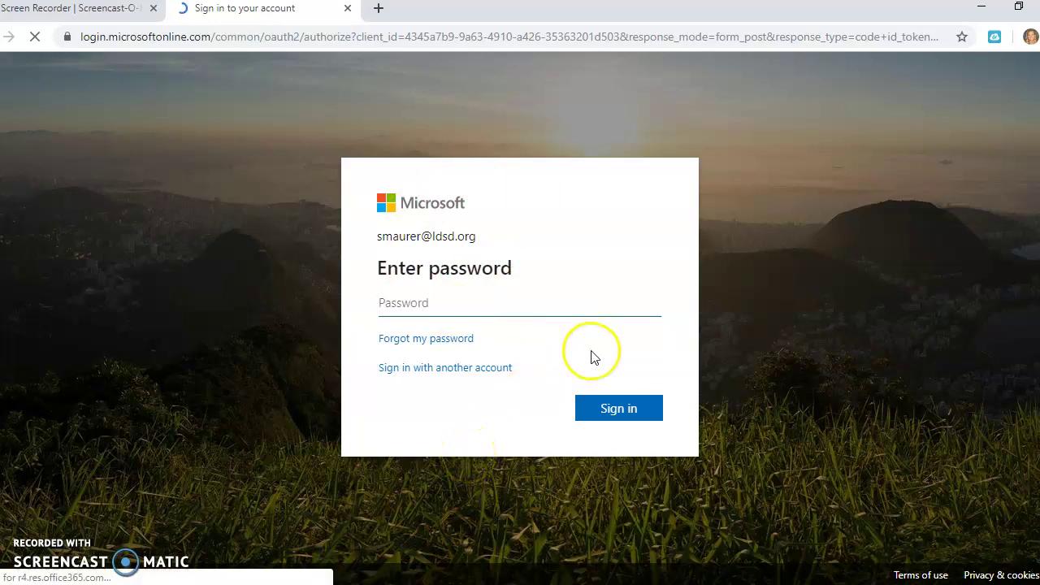
left_click(962, 29)
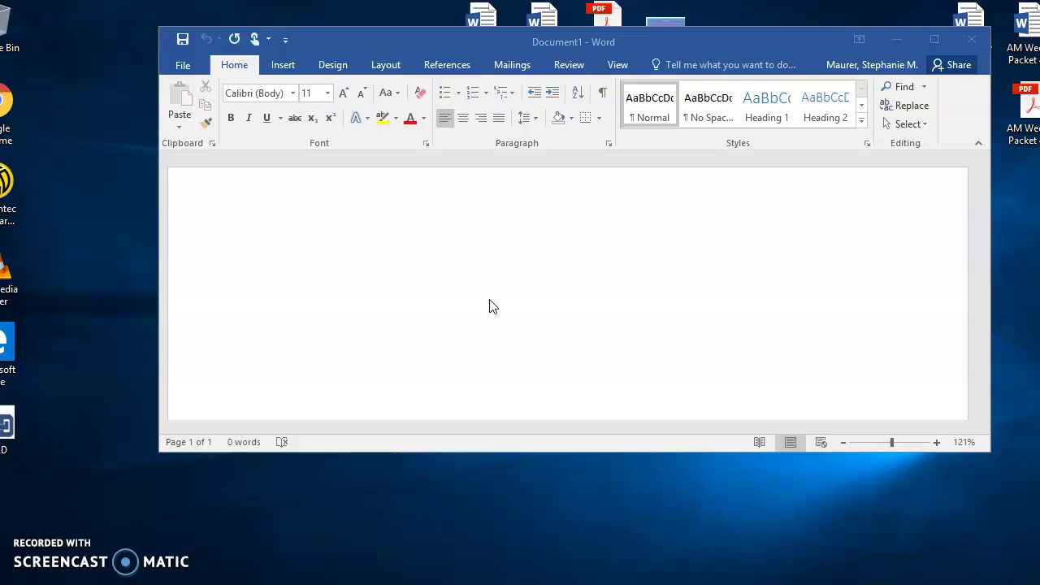
- In Document1, note the "Username" student-domain login format with a Password: “login in password” line below
left_click(490, 307)
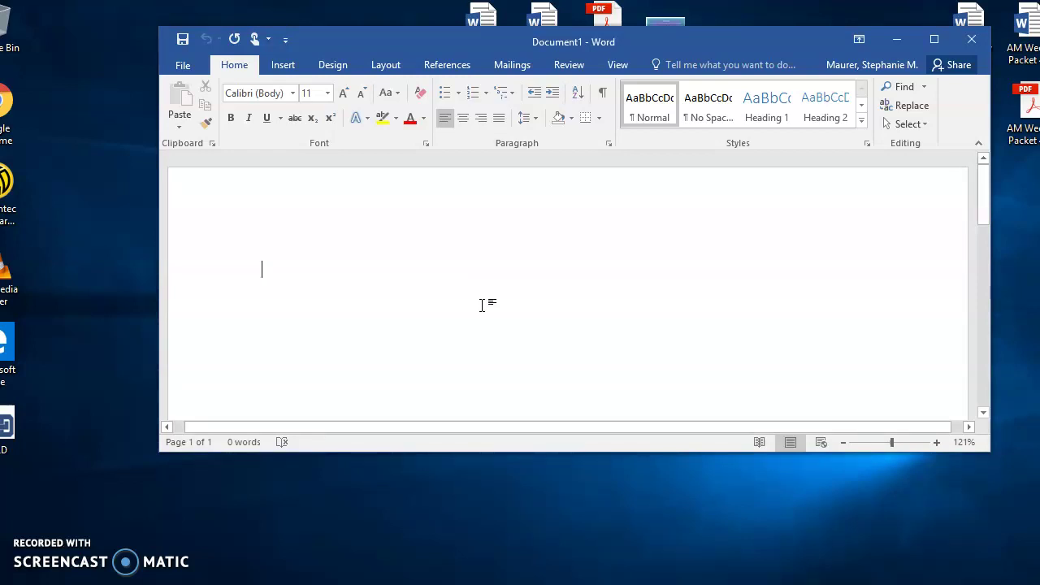
type("\"")
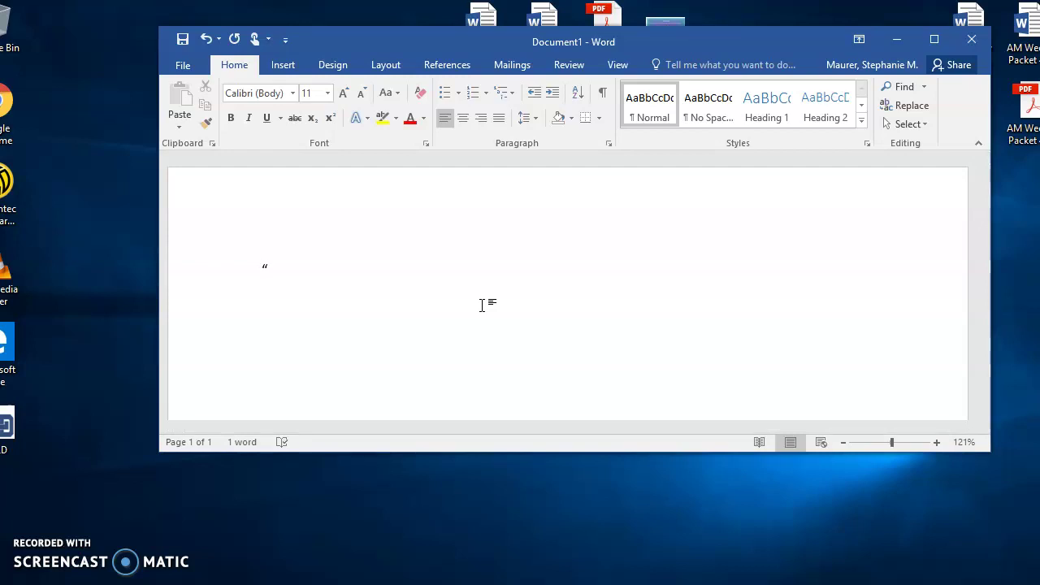
type("U")
type("sernam")
type("e\"")
type("@ld")
type("sd")
type("students")
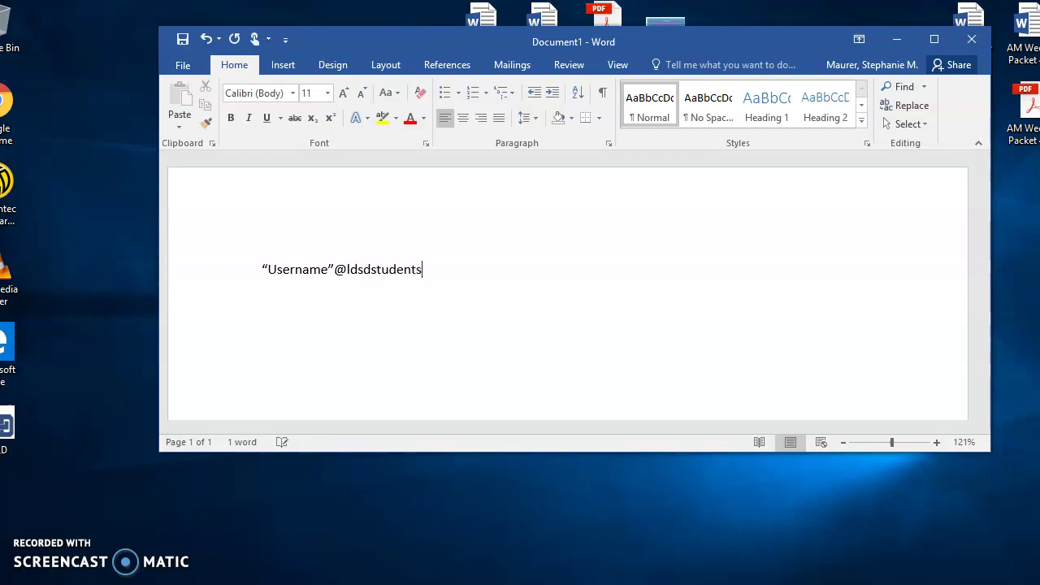
type(".org")
key("Return")
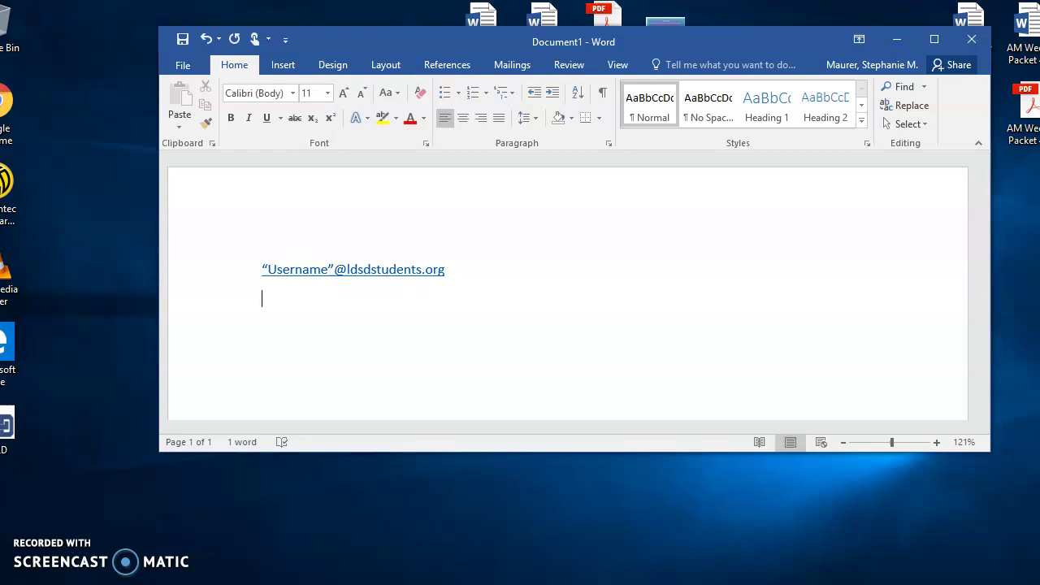
type("Password: “")
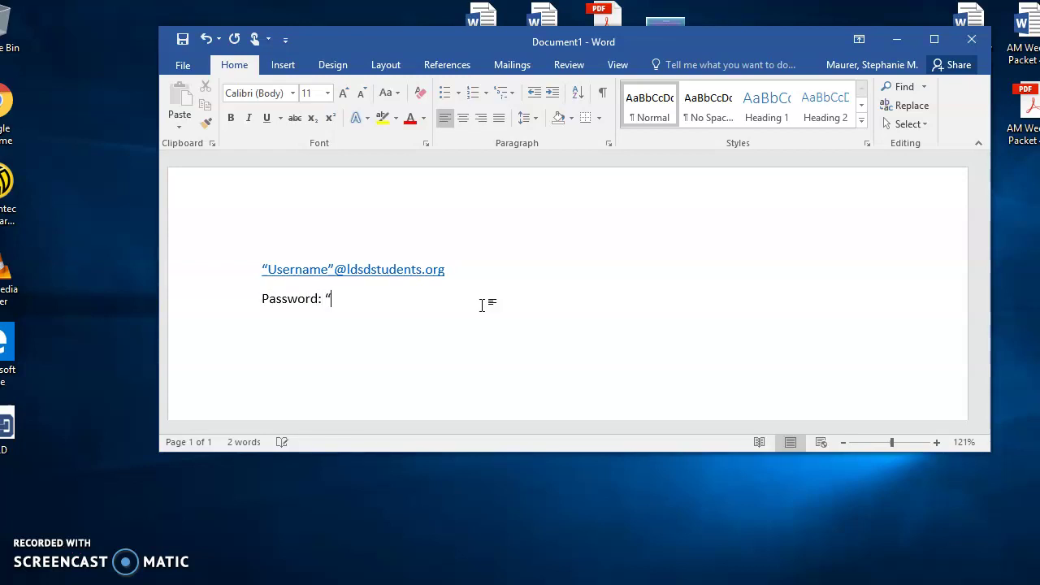
type("login in passwo")
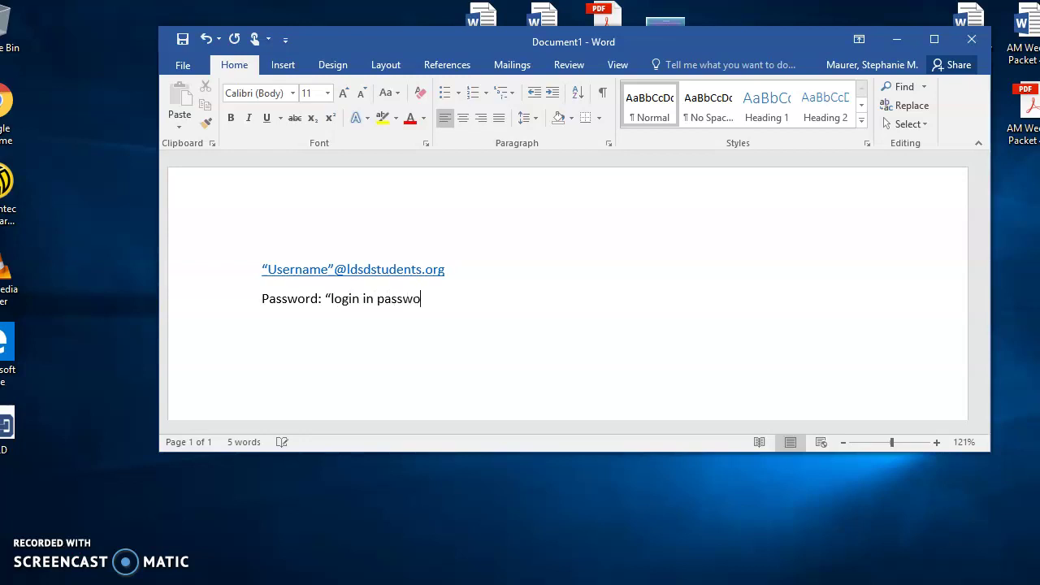
type("rd”")
key("alt+Tab")
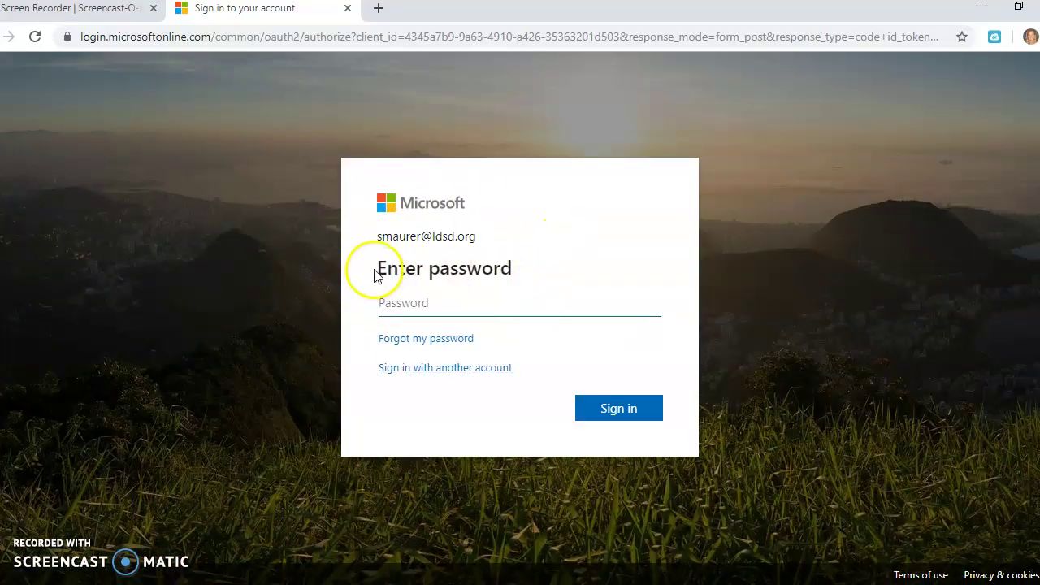
- Minimize Word, enter the account password, and sign in to the Office 365 home page
mouse_move(626, 578)
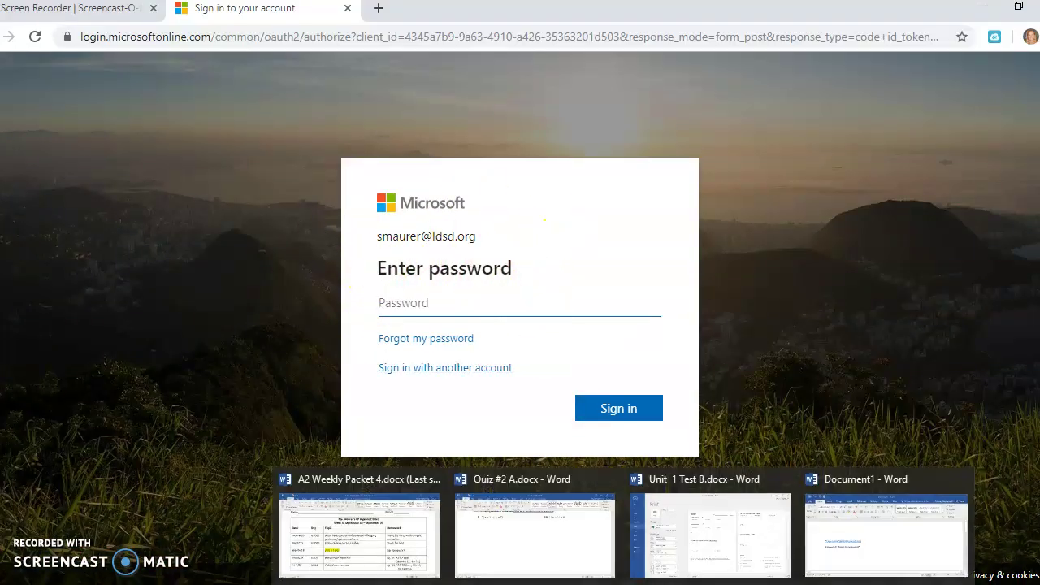
left_click(892, 543)
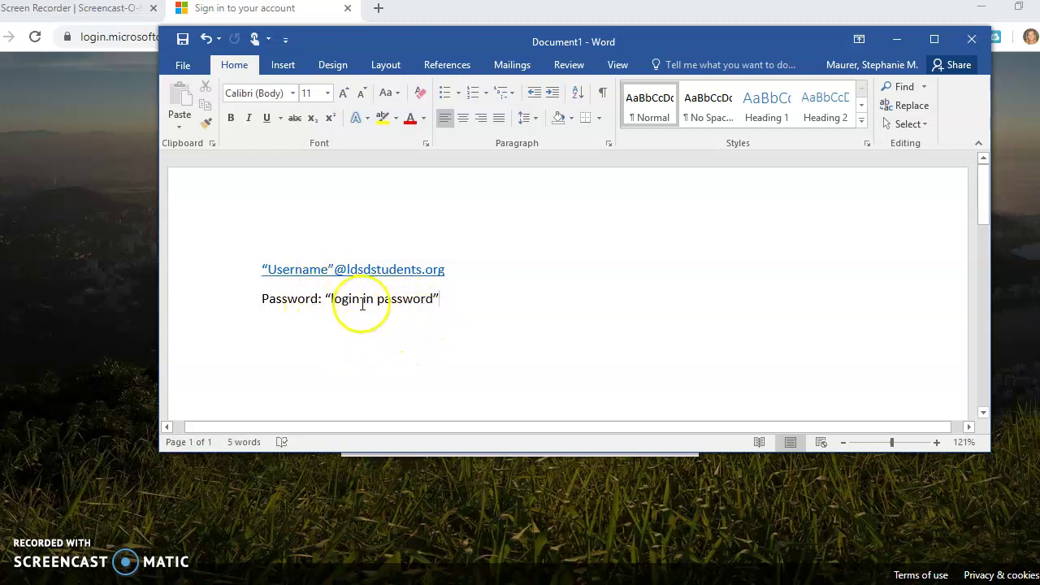
left_click(897, 39)
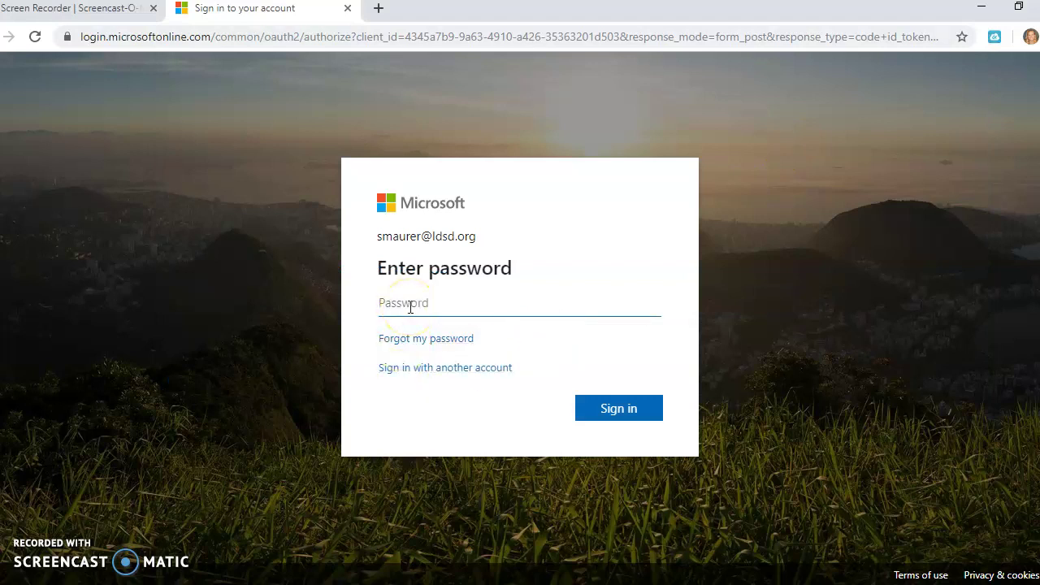
type("*")
key("Return")
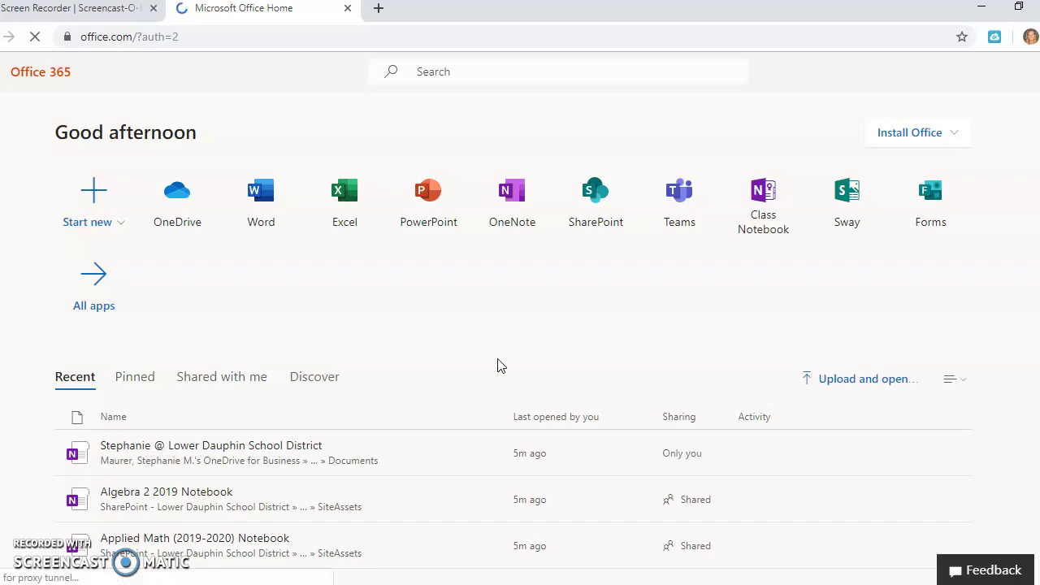
- Open OneNote Online and browse My notebooks, Shared with me, then Class notebooks
left_click(513, 212)
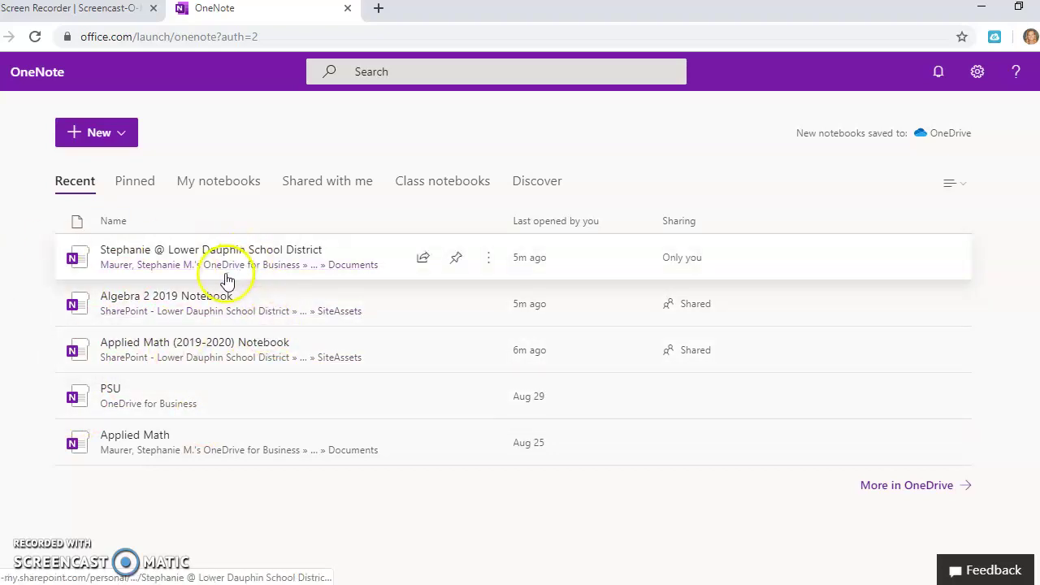
left_click(221, 184)
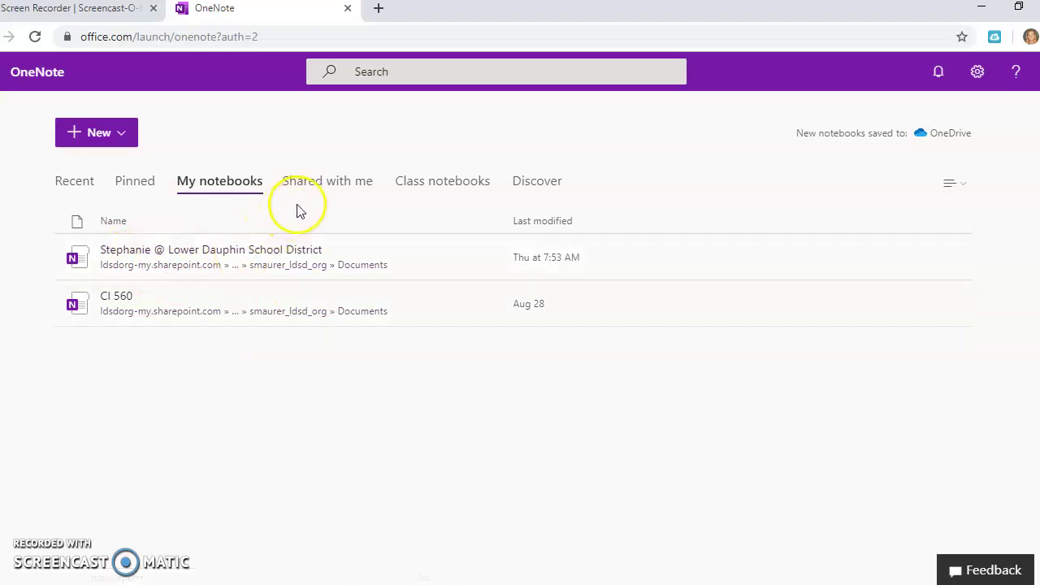
left_click(324, 187)
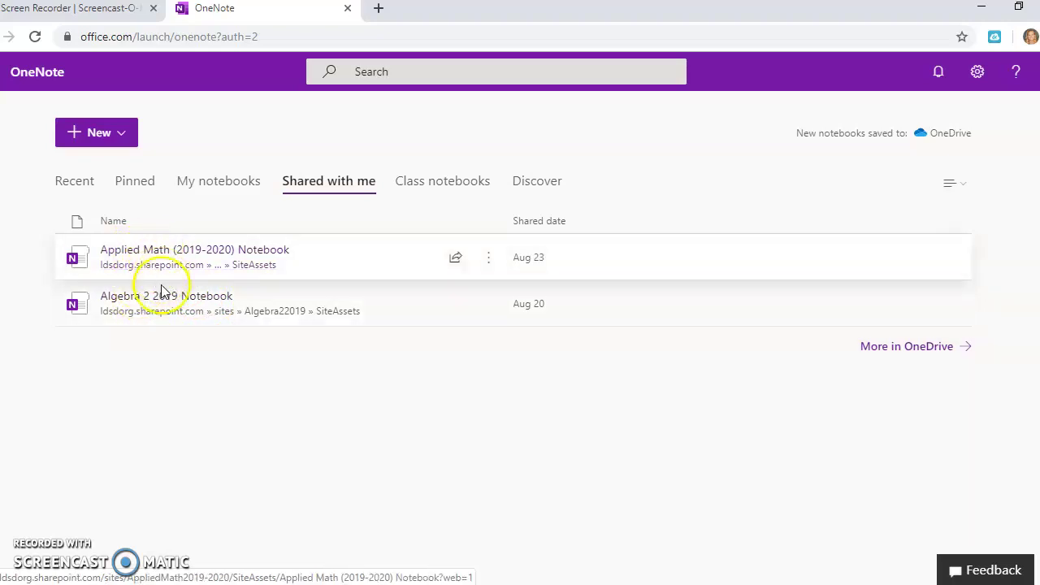
left_click(450, 183)
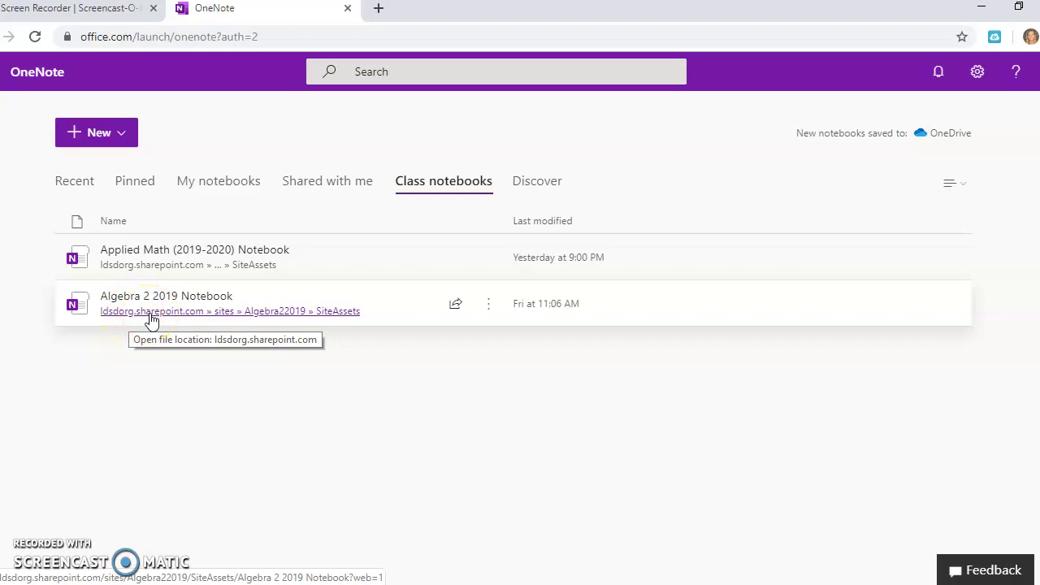
- Open Algebra 2 2019 Notebook from the Class notebooks list
left_click(159, 300)
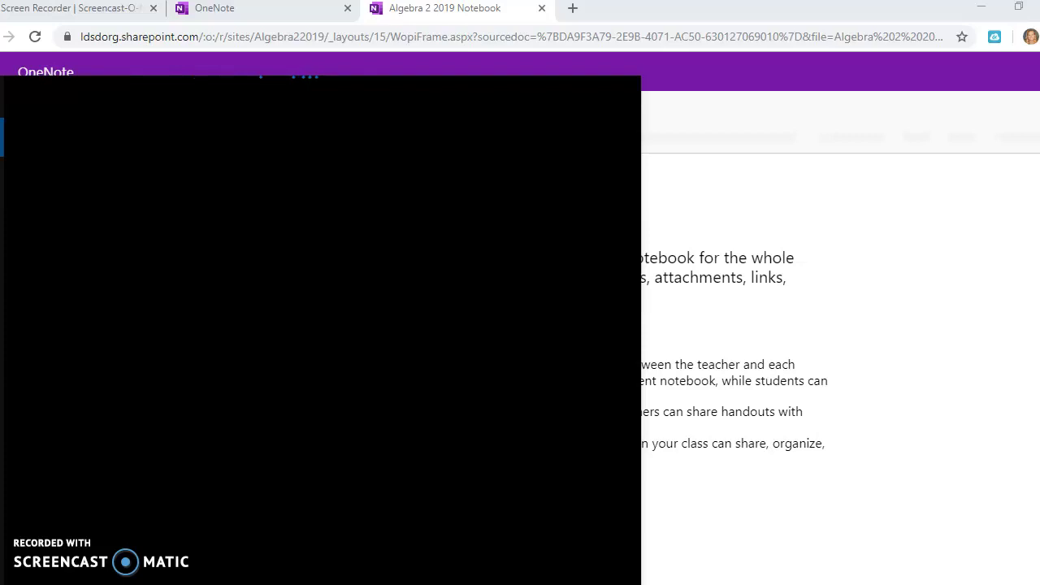
- Search Windows for 'oneno' to find the OneNote desktop app
type("one")
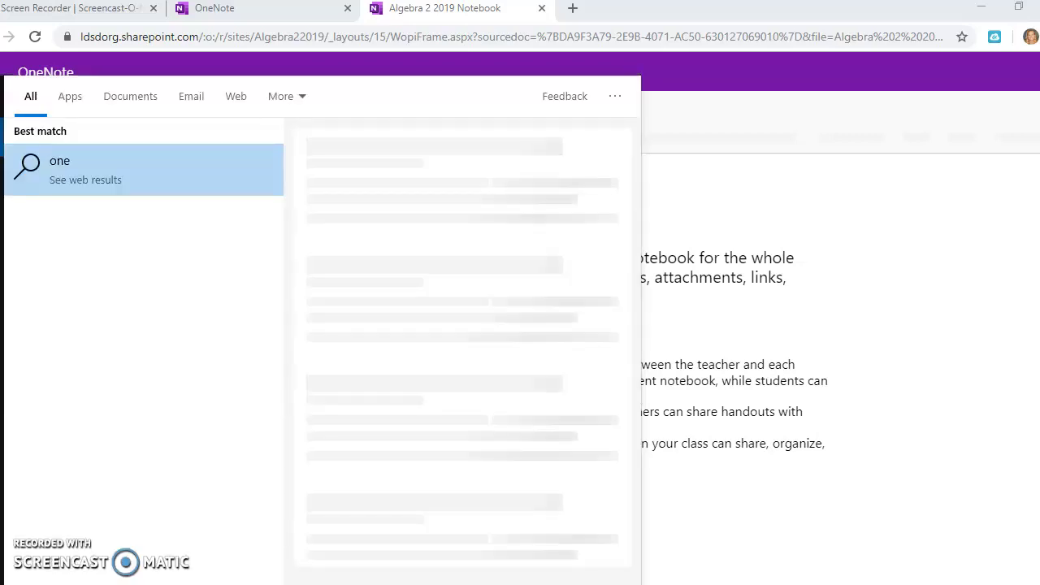
type("no")
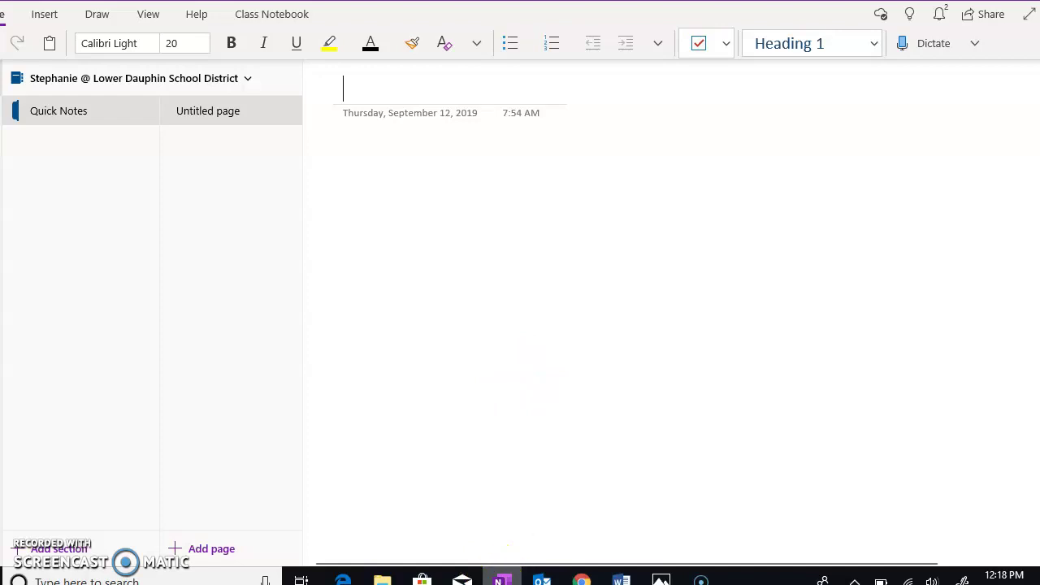
- Bring up the OneNote desktop window through its taskbar icon and jump list
left_click(503, 578)
mouse_move(519, 582)
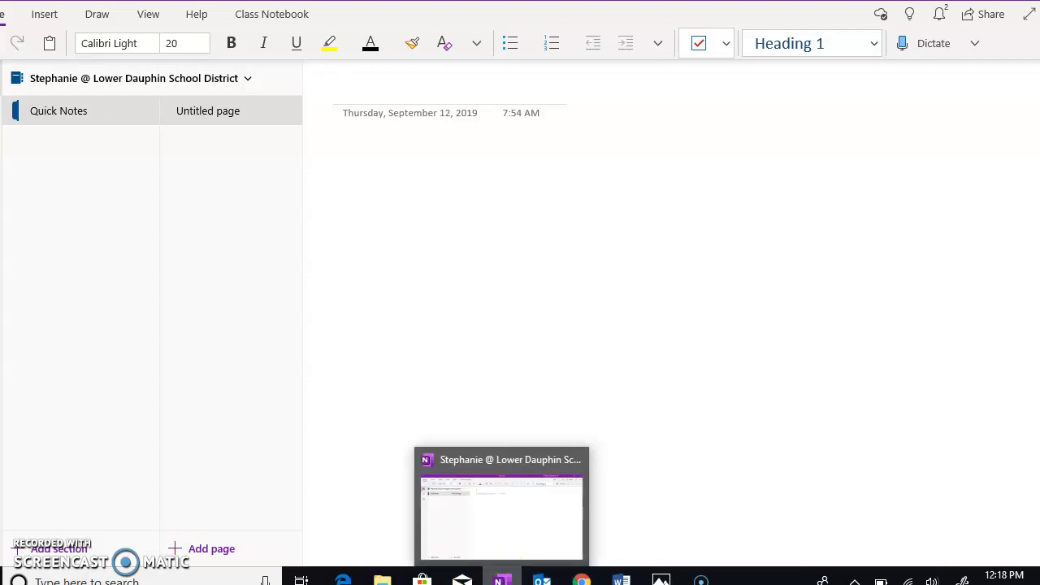
right_click(504, 578)
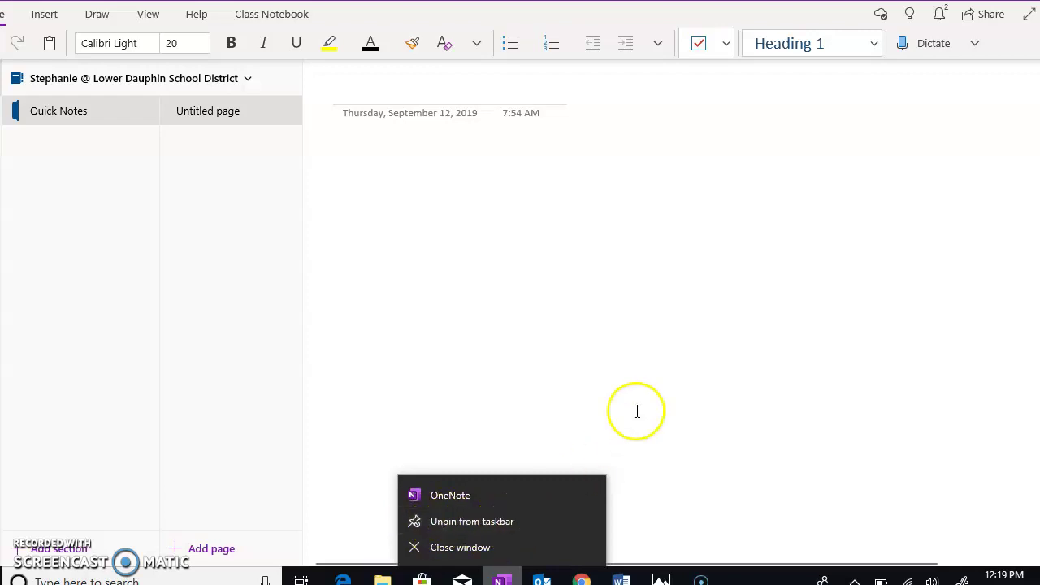
left_click(671, 378)
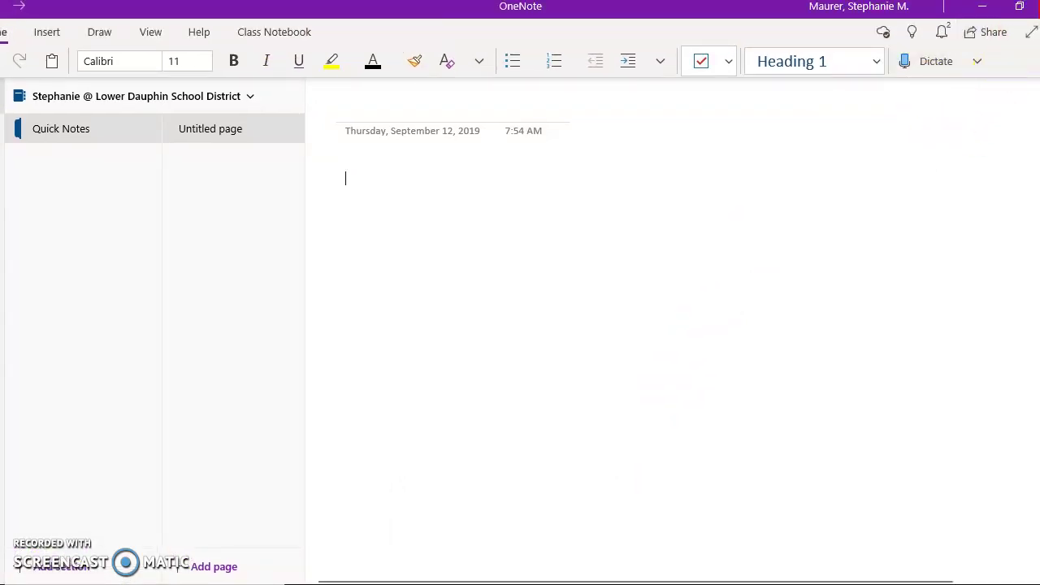
left_click(982, 5)
- Switch to Chrome showing the Algebra 2 2019 Notebook's Welcome to Class Notebook page
key("alt+Tab")
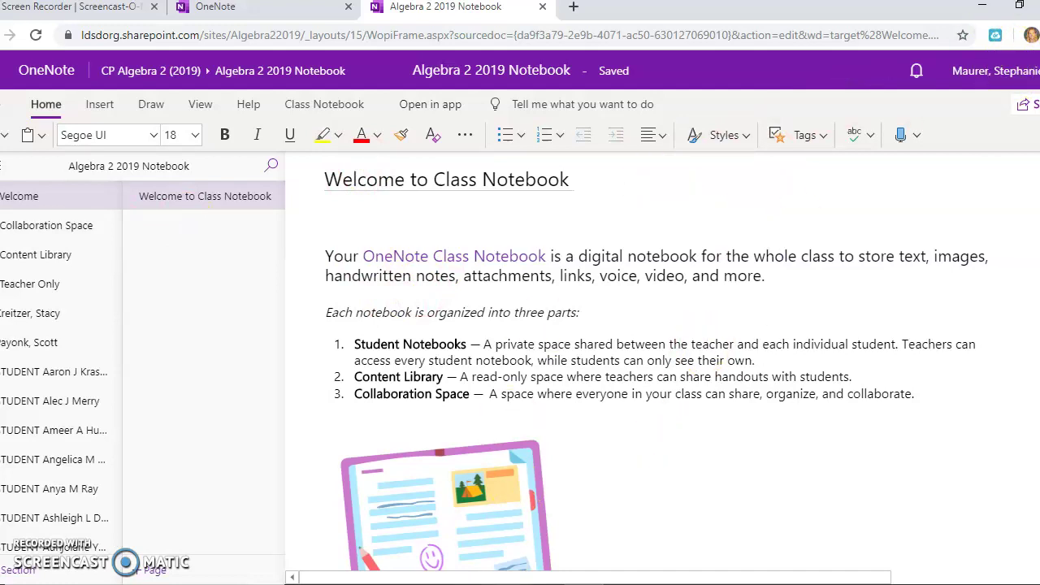
- Return to OneNote desktop and open the Notebooks dropdown listing Algebra 2 2019 Notebook
key("alt+Tab")
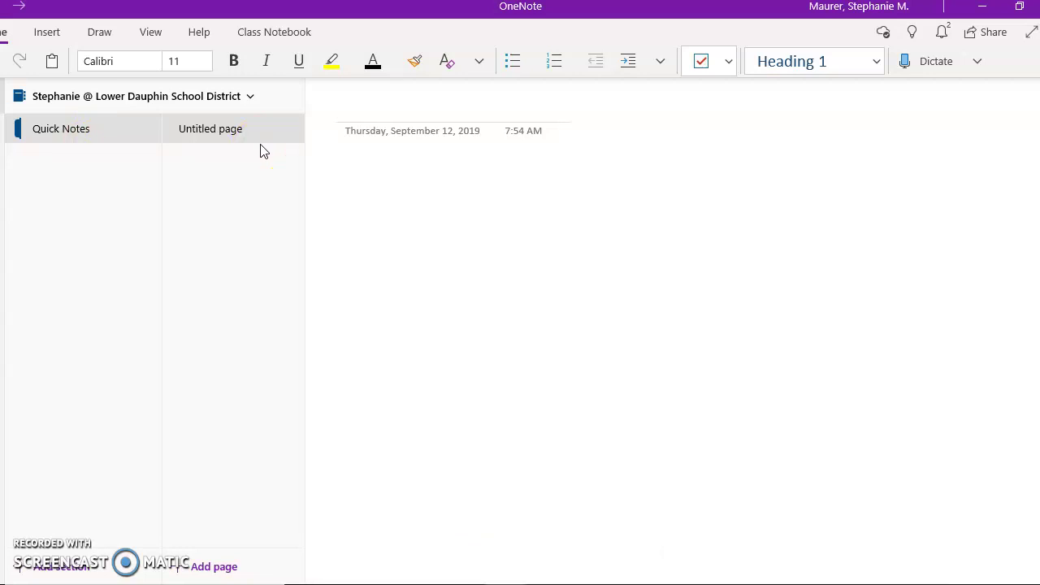
left_click(218, 101)
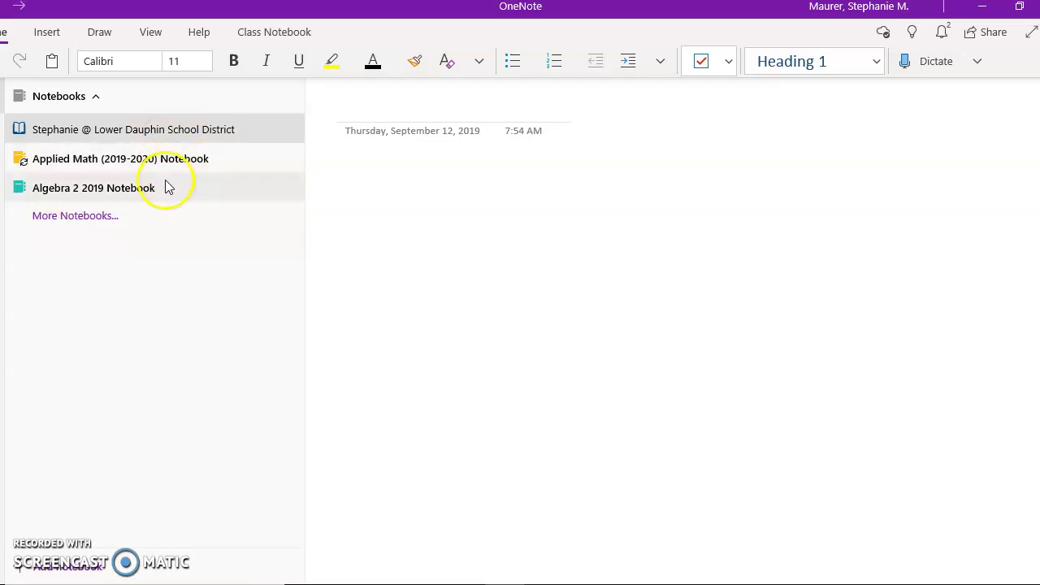
- Browse More Notebooks without opening PSU, then switch to the Algebra 2 2019 Notebook
left_click(72, 218)
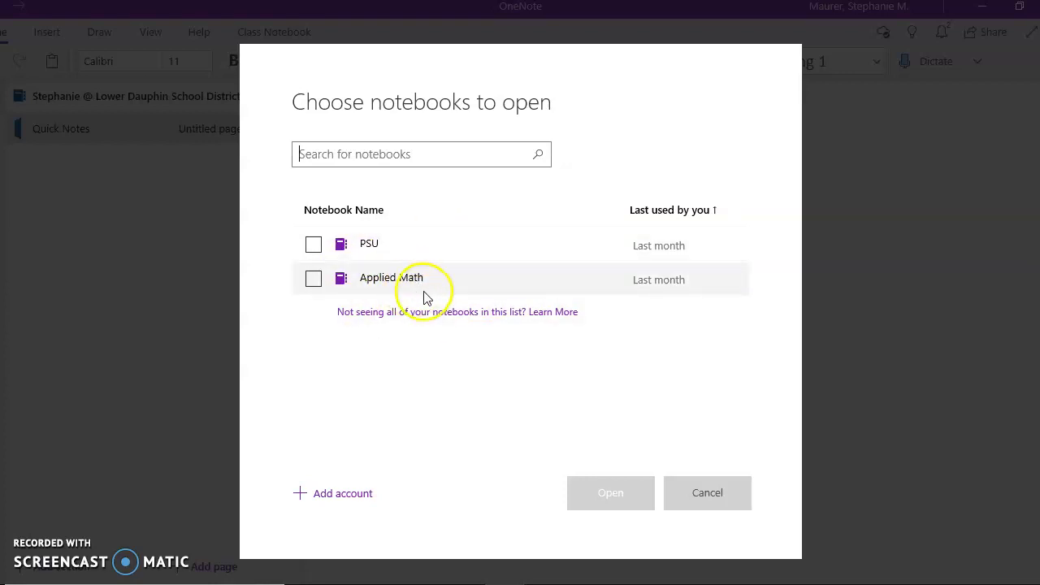
left_click(314, 251)
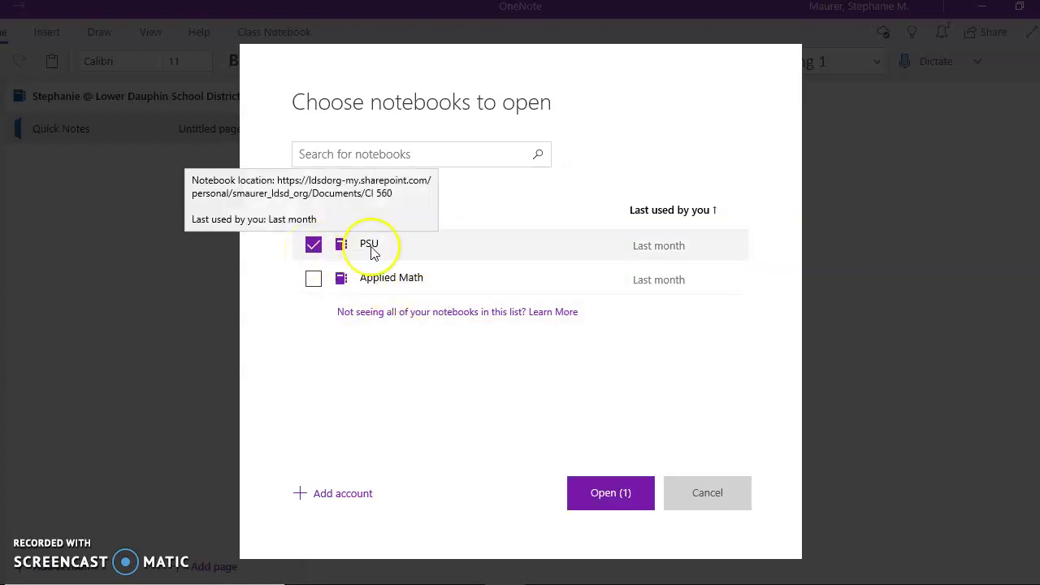
left_click(315, 247)
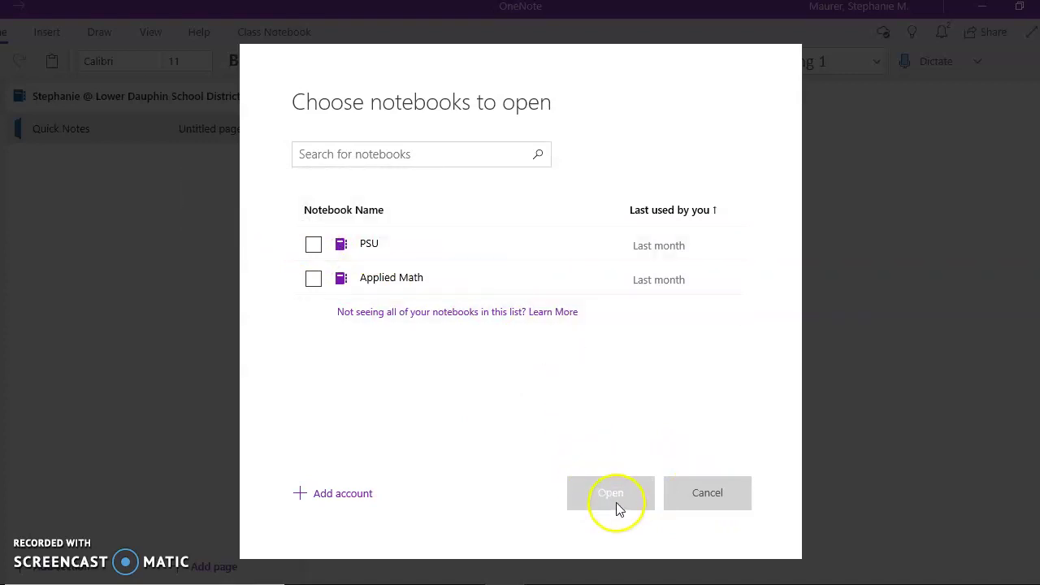
left_click(721, 490)
left_click(65, 97)
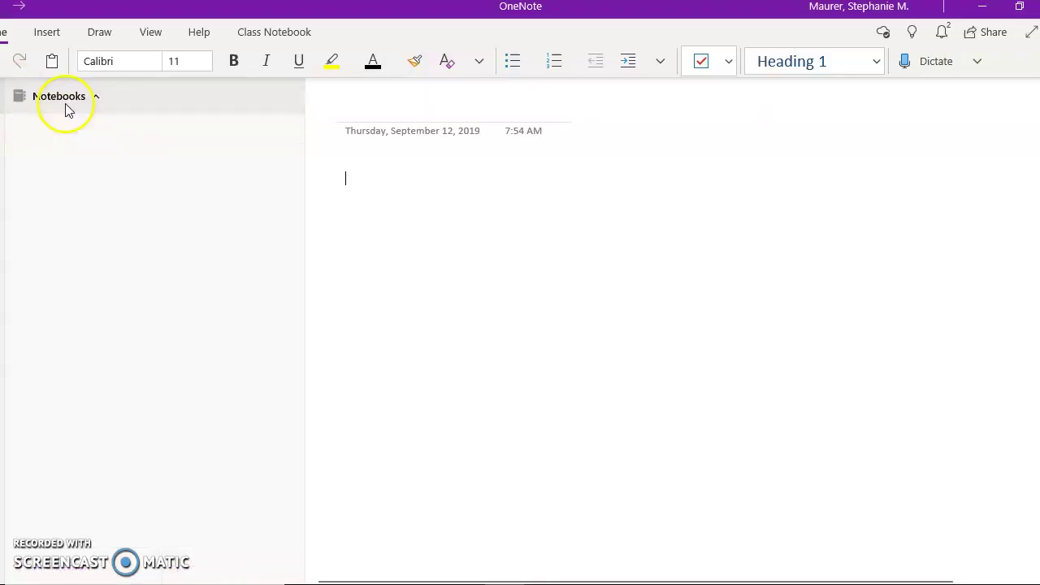
left_click(77, 189)
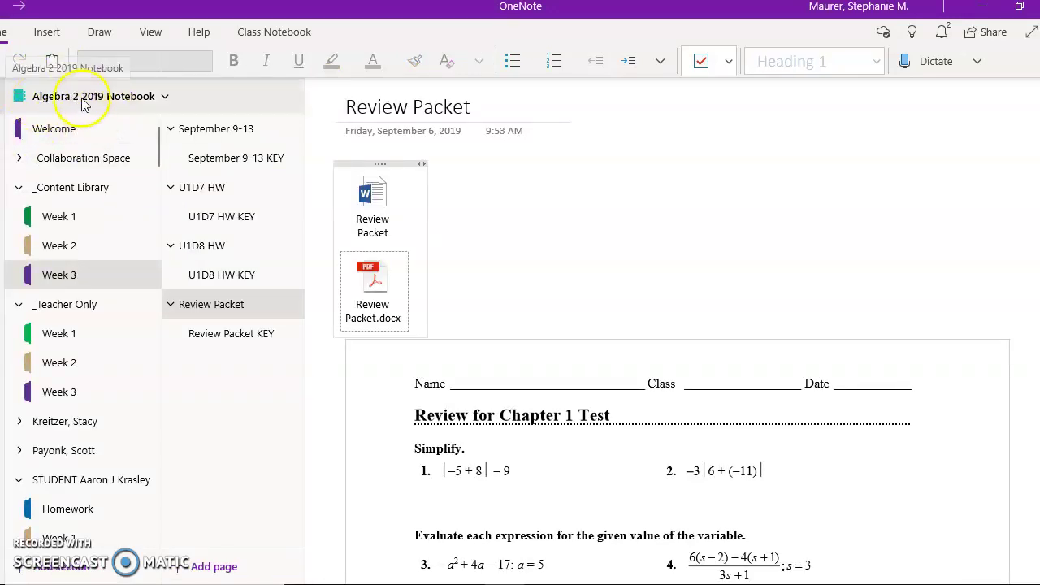
- Collapse the _Content Library, _Teacher Only and first student section groups
left_click(89, 195)
left_click(109, 218)
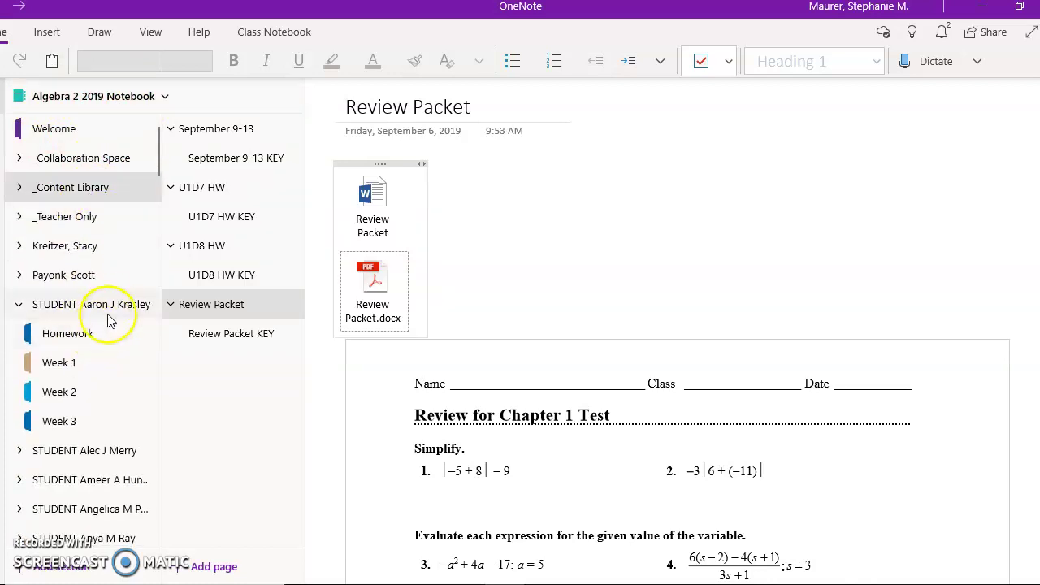
left_click(106, 307)
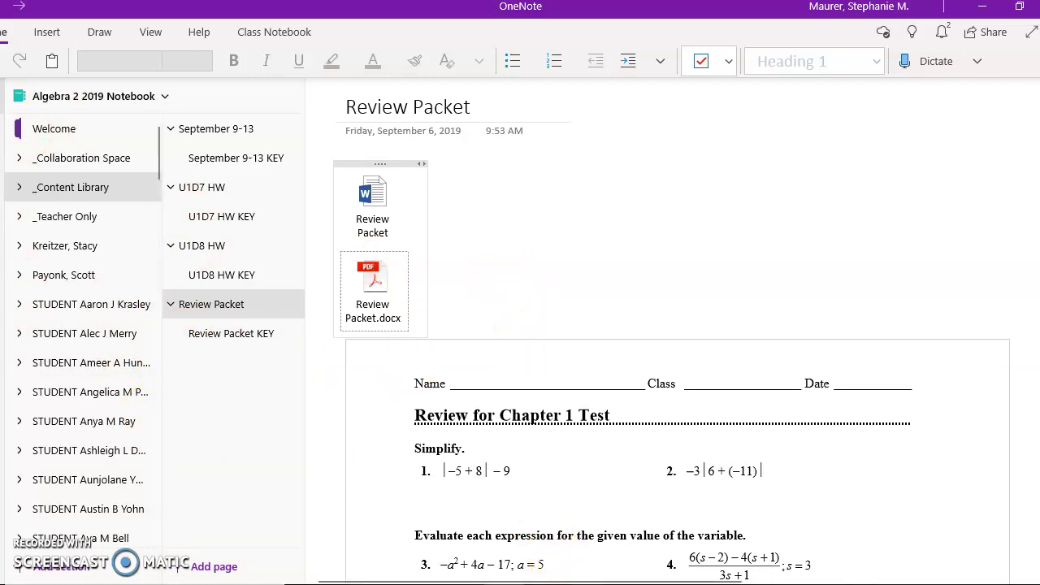
- Minimize the OneNote window and restore the Algebra 2 notebook window
left_click(981, 10)
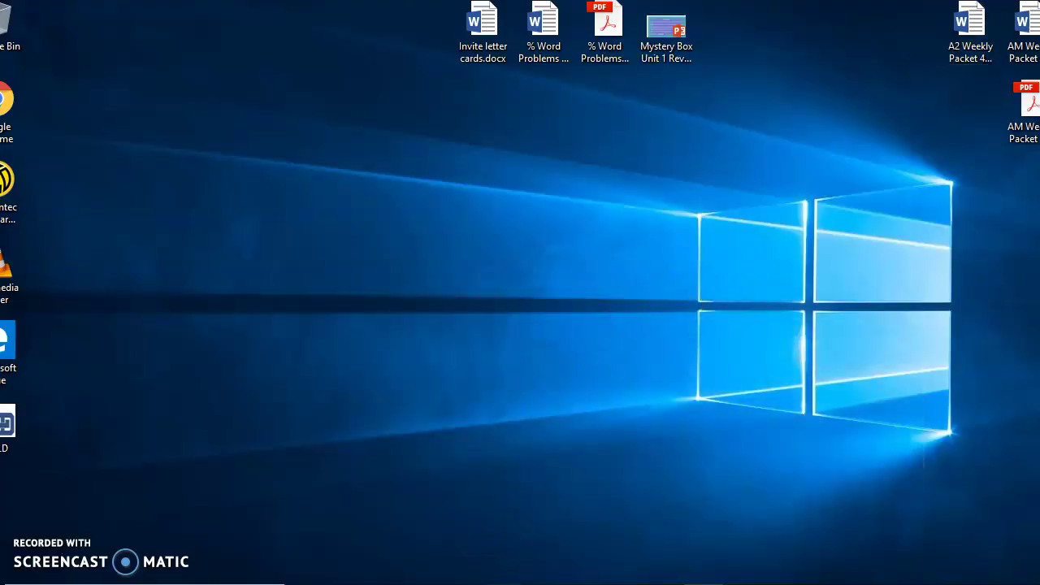
mouse_move(504, 584)
left_click(504, 537)
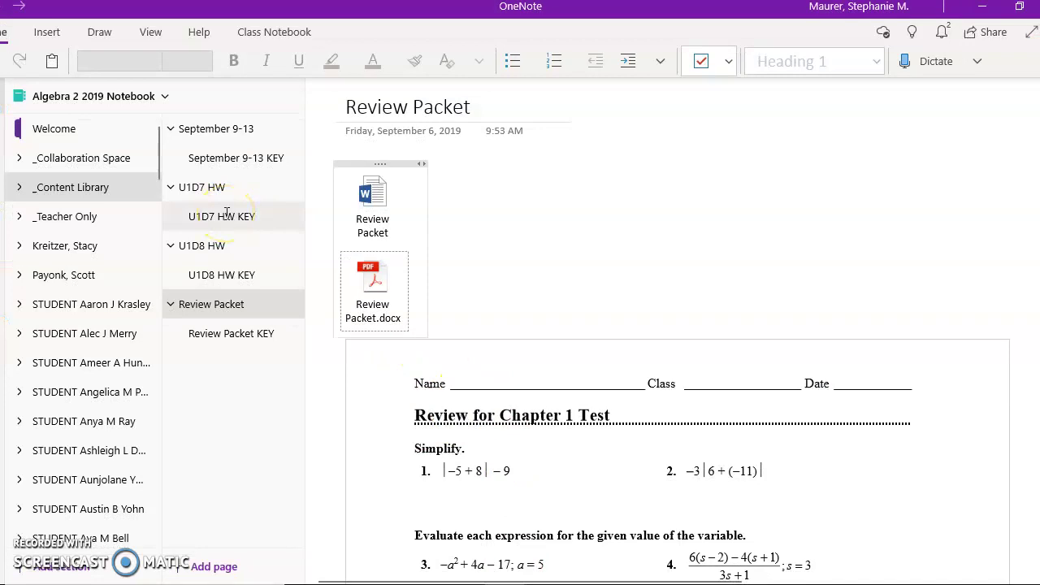
- Open the _Content Library's Week 1 section and scroll through the August 26-29 page and back
left_click(74, 188)
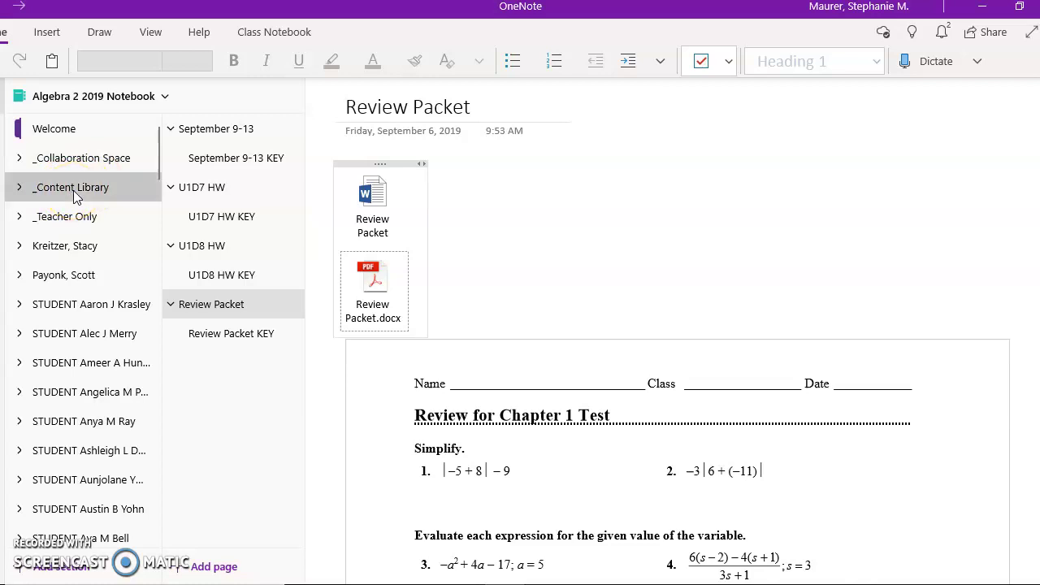
left_click(77, 214)
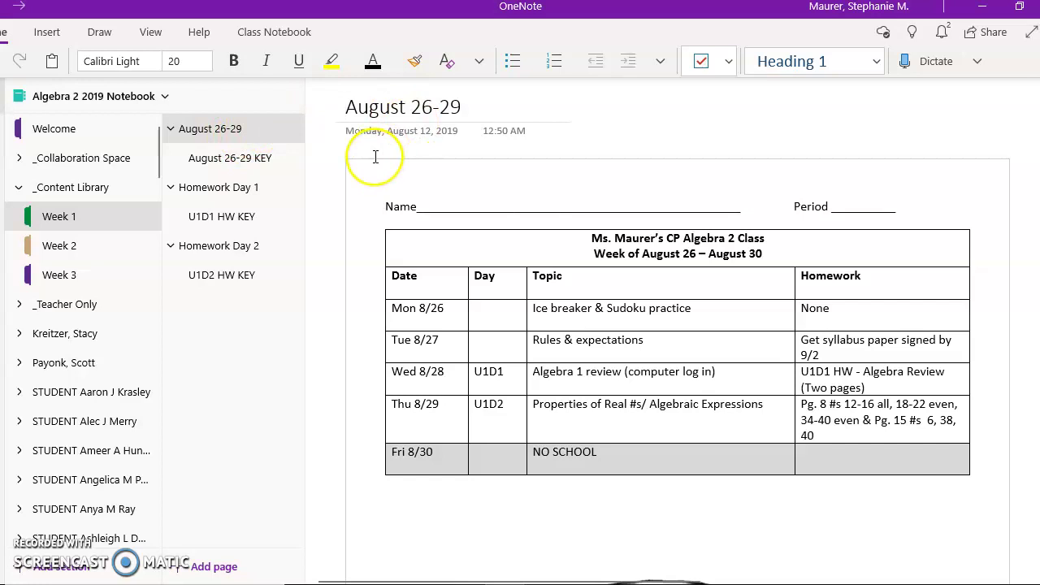
scroll(376, 156, "down", 20)
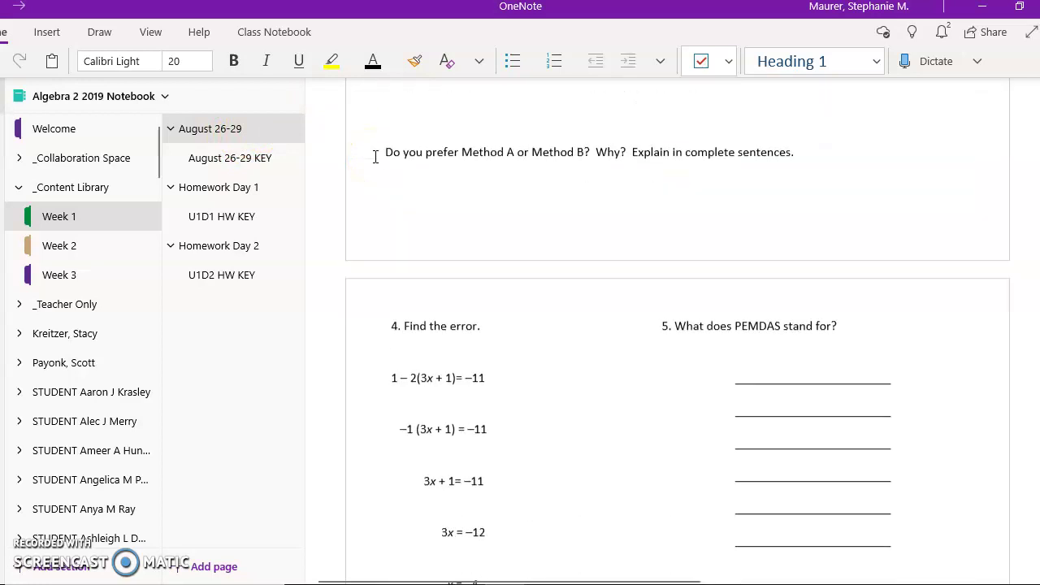
scroll(376, 157, "down", 10)
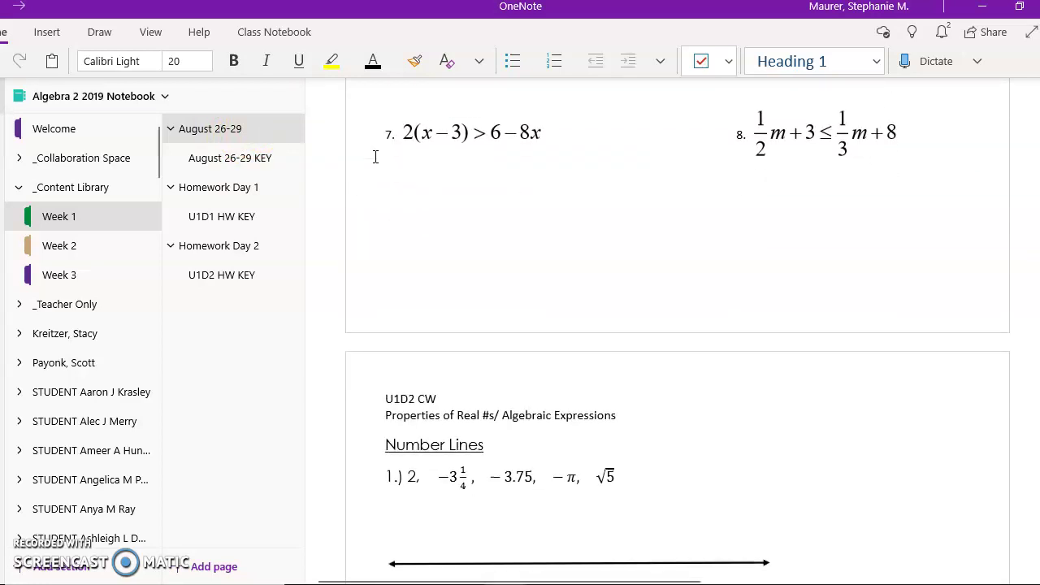
scroll(376, 157, "down", 10)
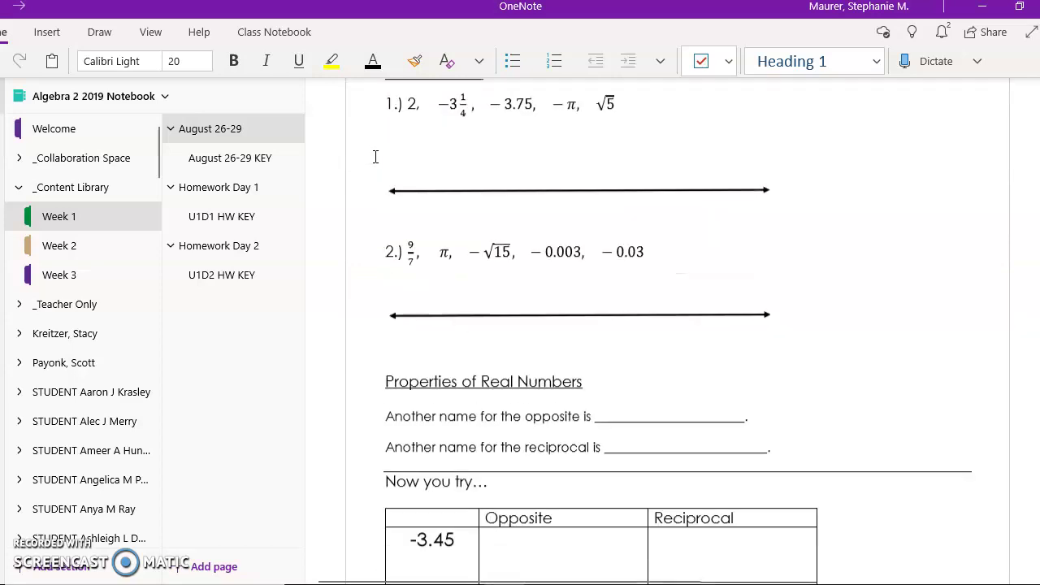
scroll(376, 157, "down", 10)
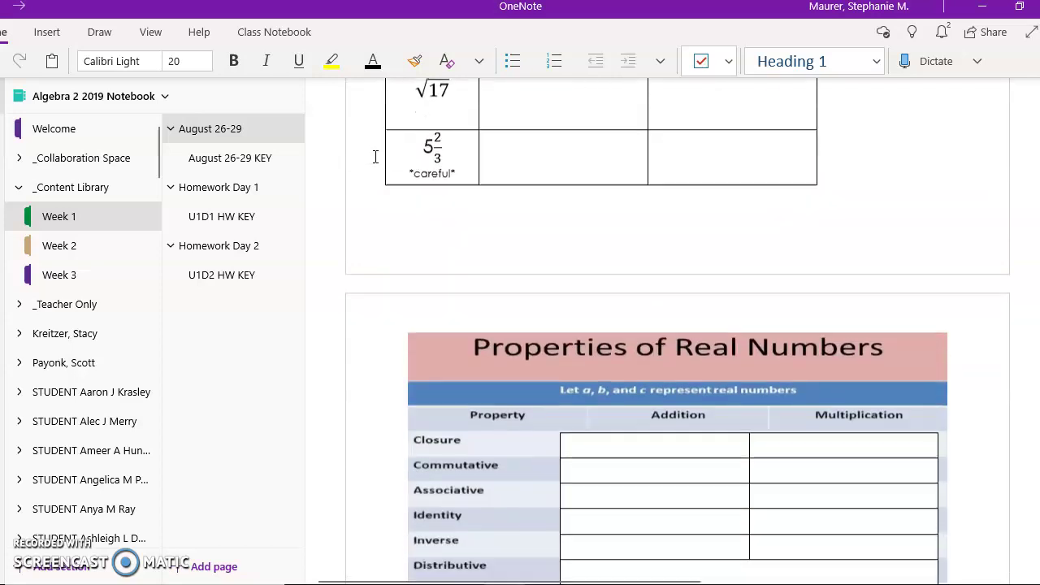
scroll(375, 156, "down", 5)
scroll(375, 157, "up", 5)
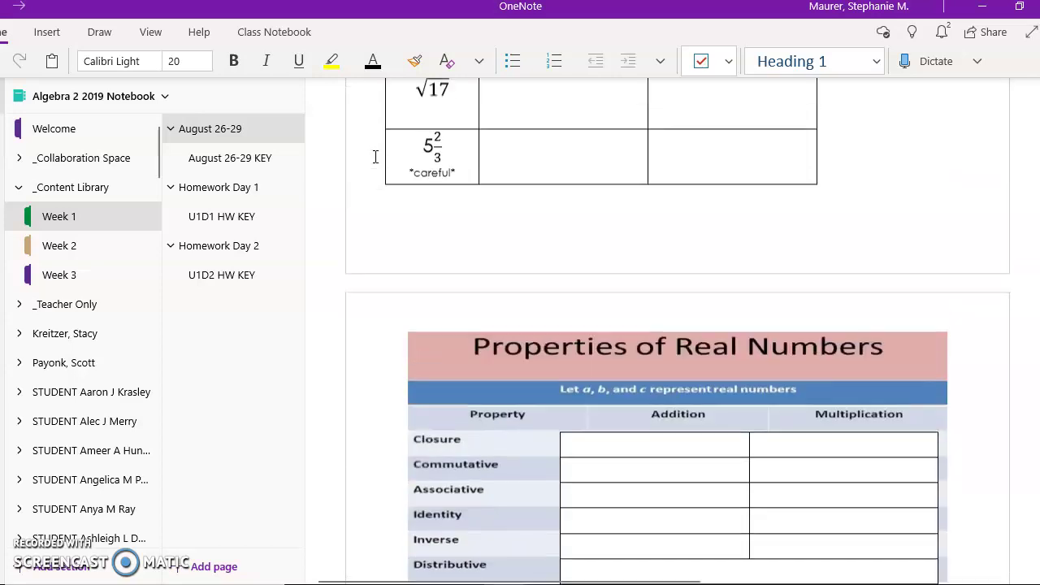
scroll(376, 157, "up", 10)
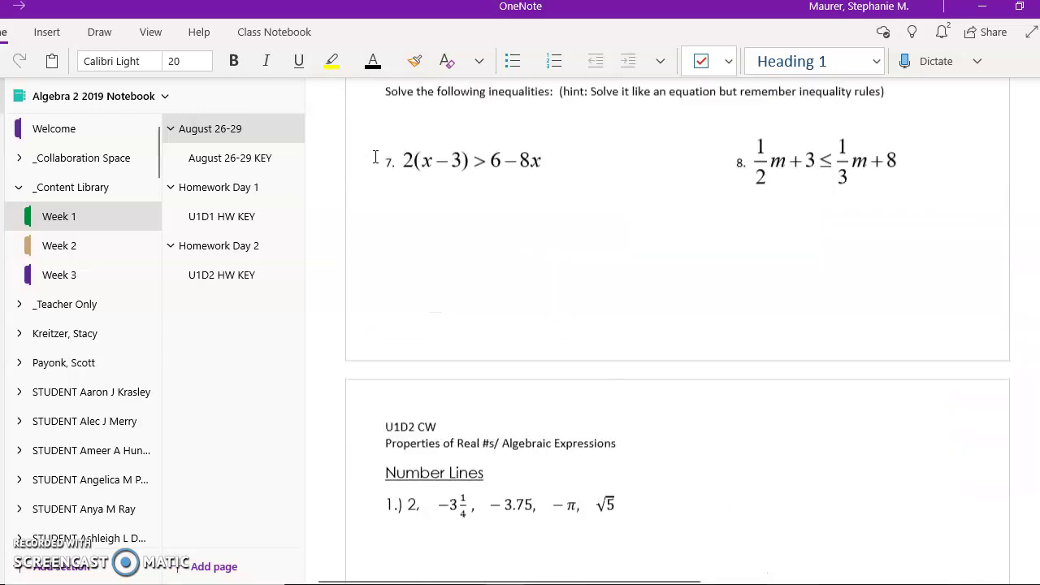
scroll(375, 157, "up", 15)
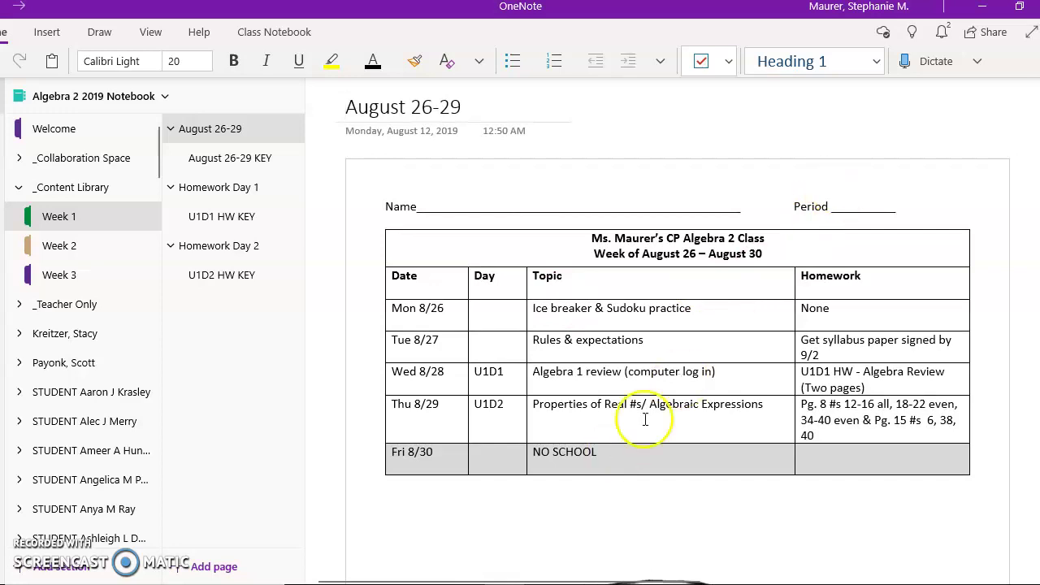
scroll(754, 291, "right", 5)
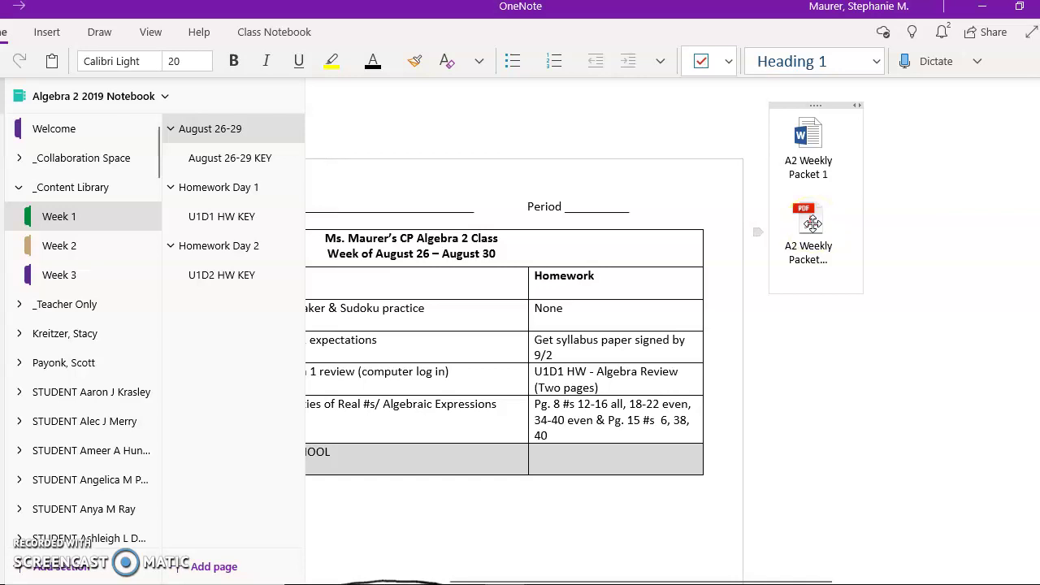
- Print-preview the August 26-29 page with Microsoft Print to PDF and show page 2 of 5
left_click(731, 211)
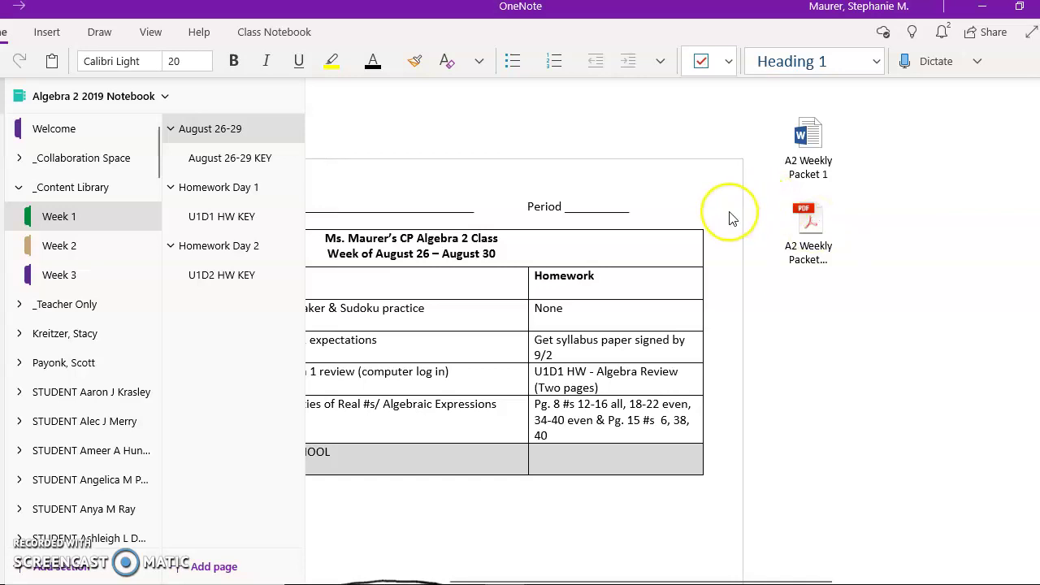
scroll(731, 218, "left", 5)
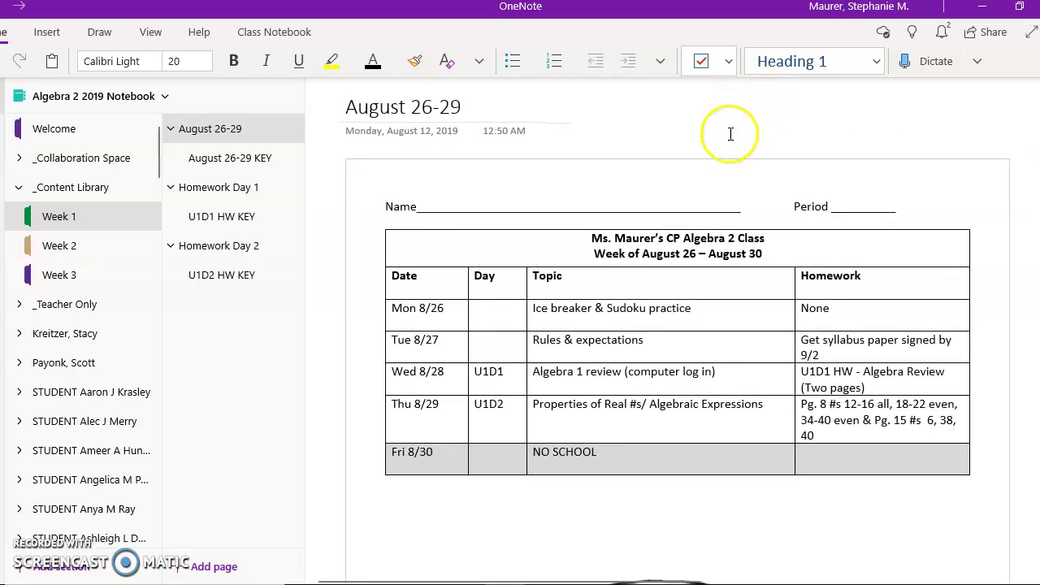
right_click(724, 138)
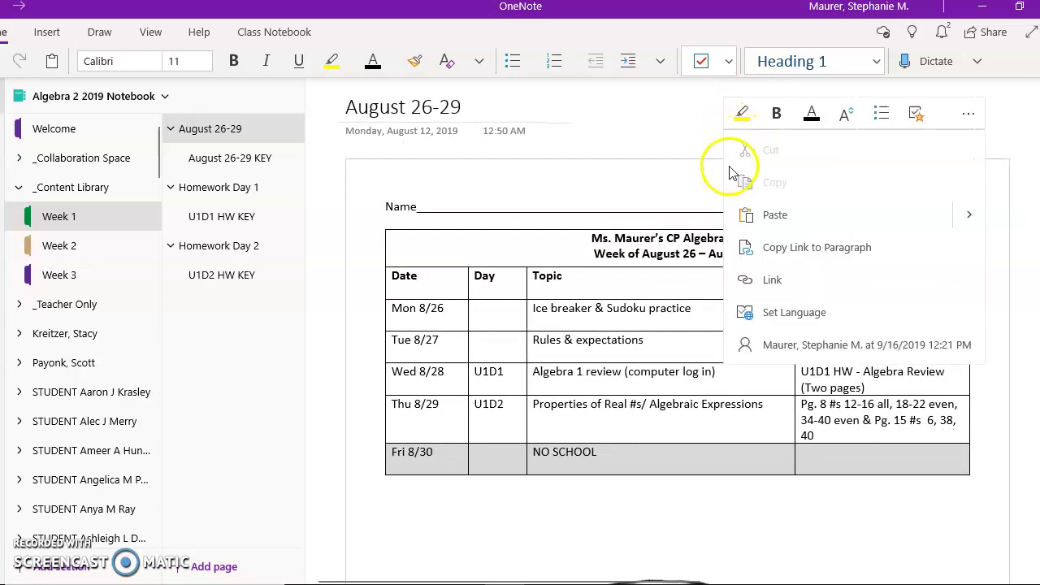
left_click(664, 137)
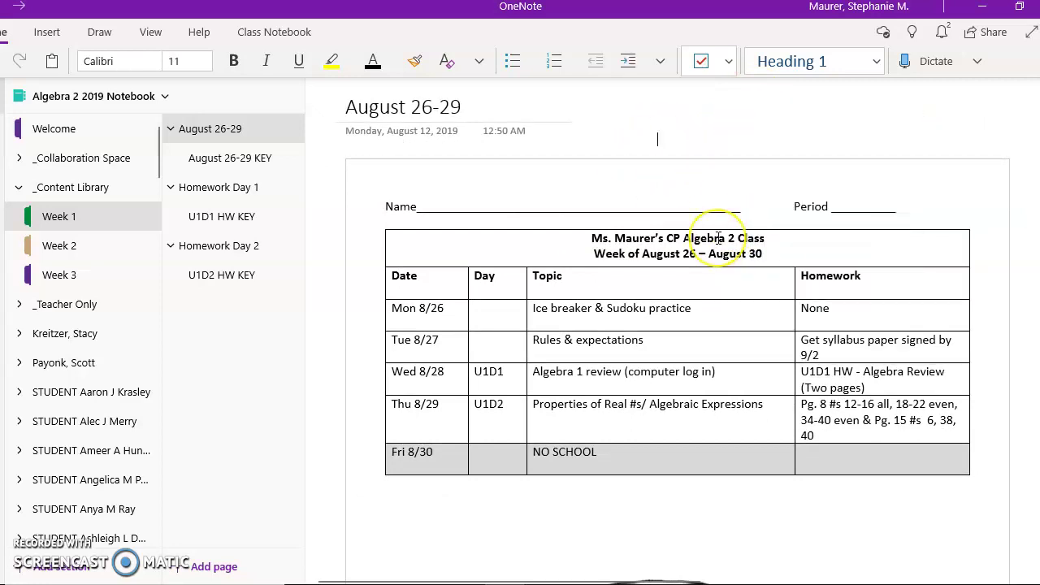
key("ctrl+p")
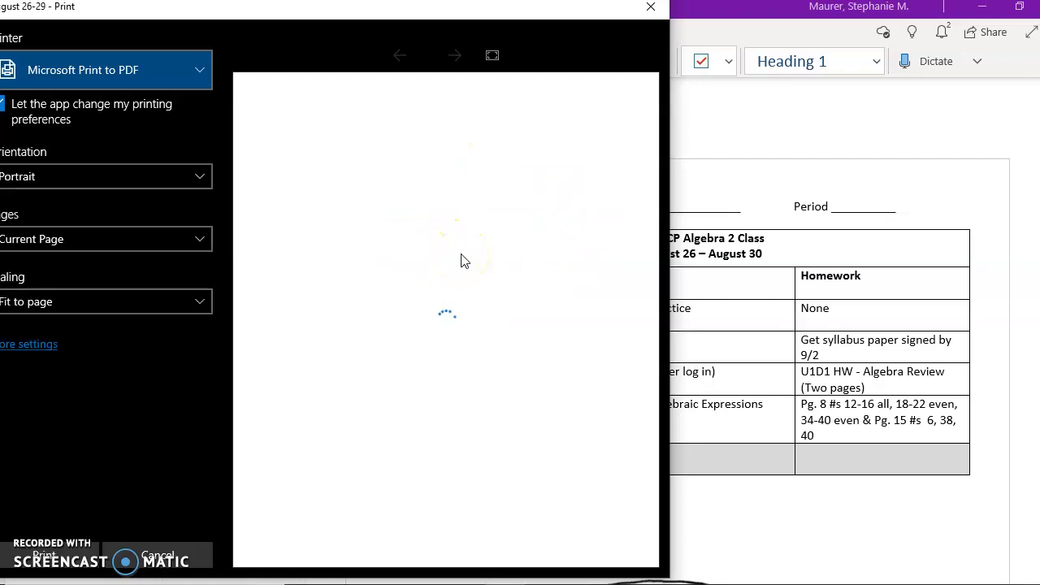
left_click(474, 57)
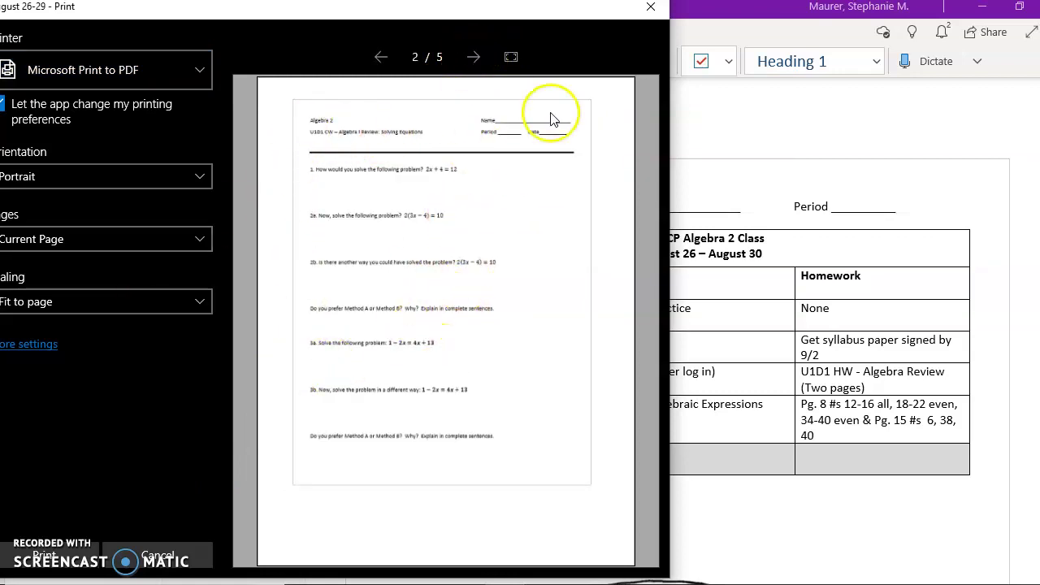
- Close the Print dialog and scroll sideways across the August 26-29 page
left_click(651, 7)
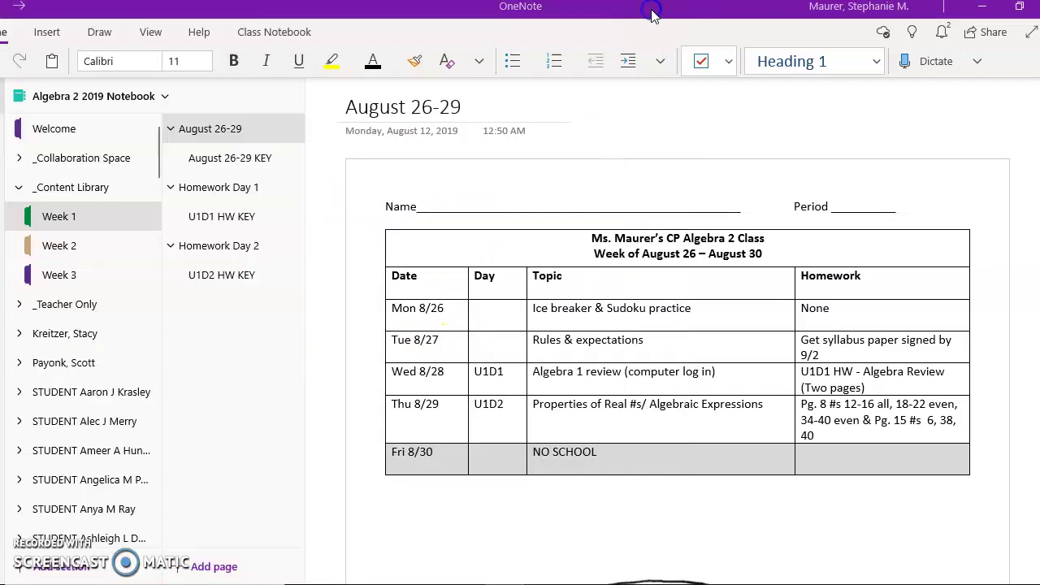
scroll(917, 146, "right", 5)
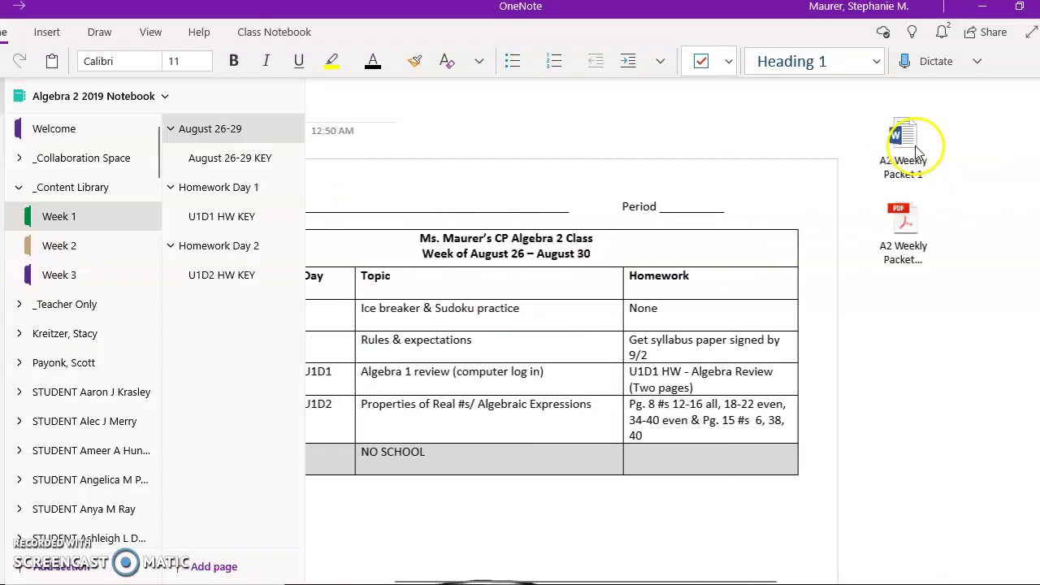
scroll(671, 257, "left", 5)
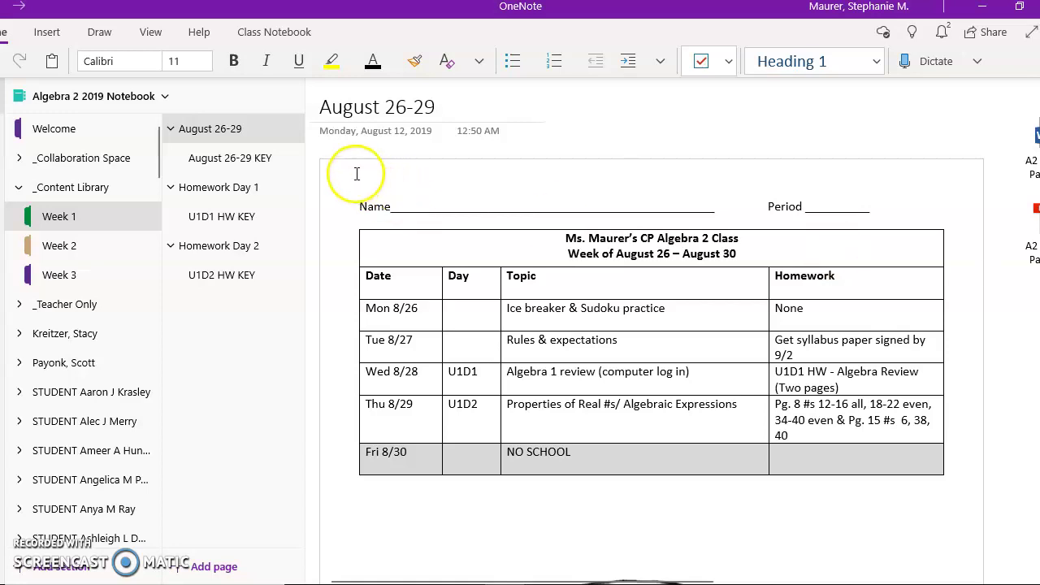
- Review Week 1's August 26-29 KEY, U1D1 HW KEY and U1D2 HW KEY pages
left_click(240, 158)
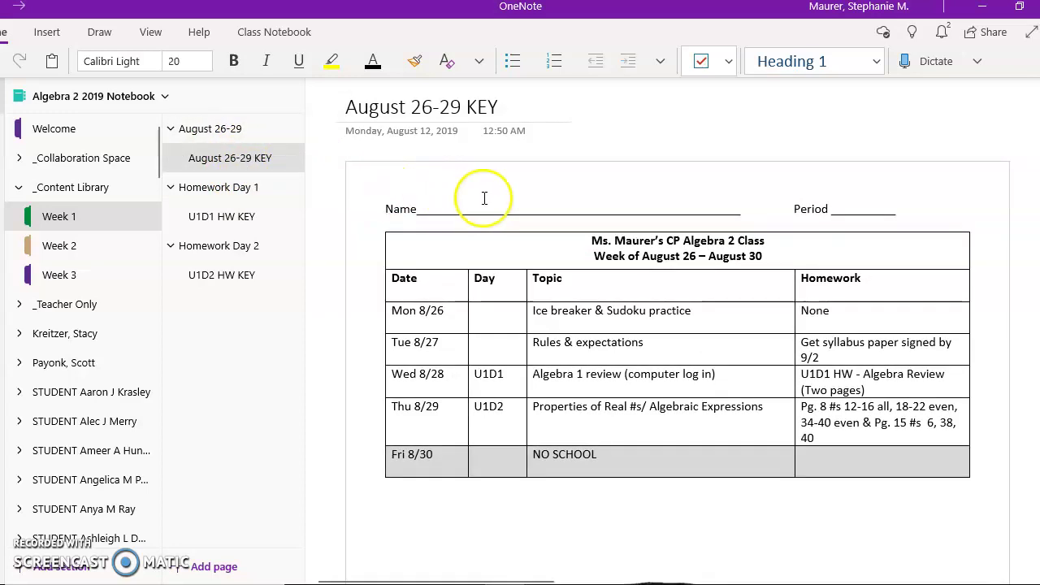
scroll(499, 204, "down", 10)
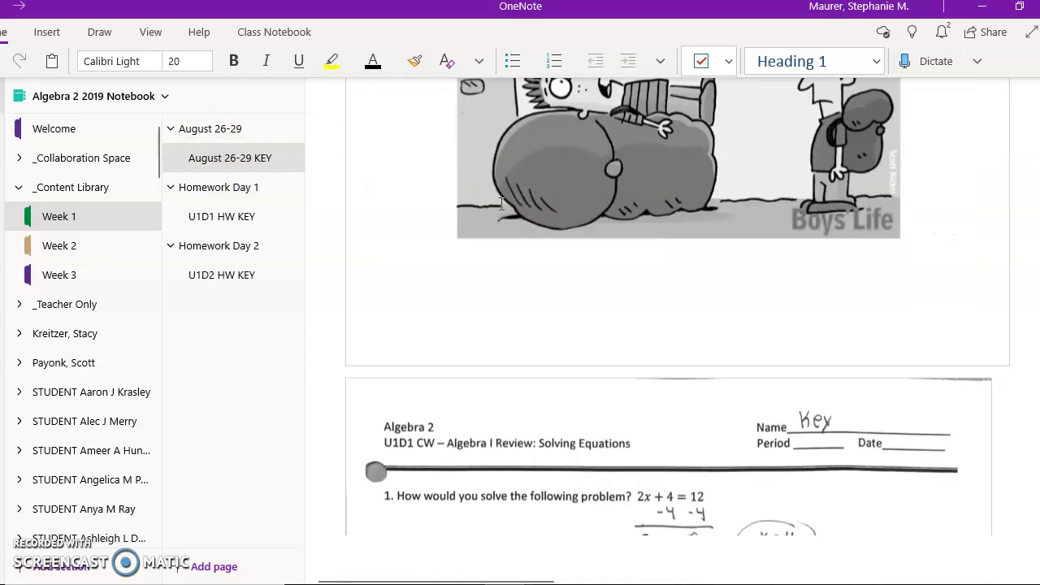
scroll(501, 204, "down", 10)
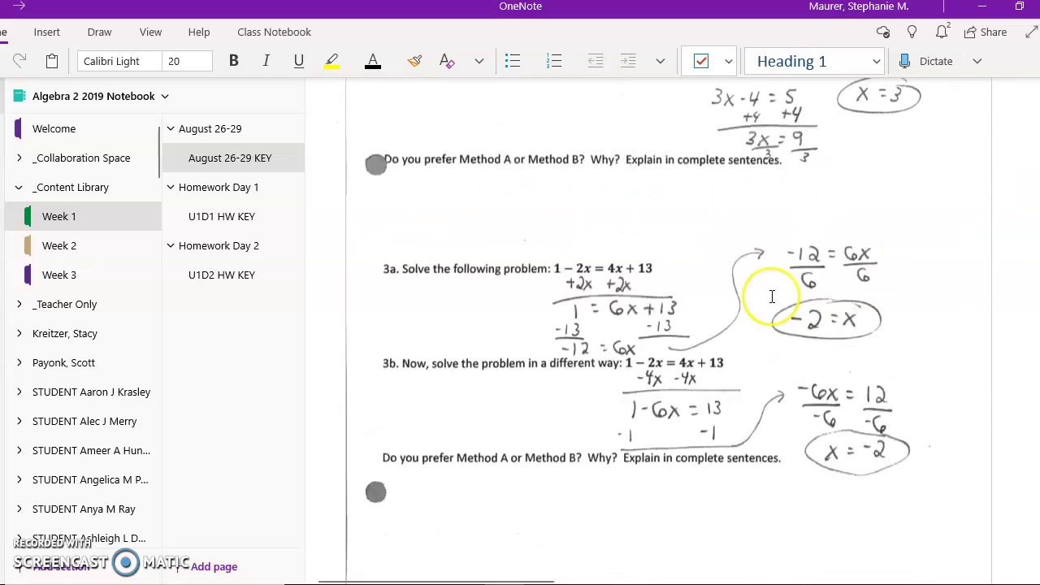
scroll(772, 297, "down", 5)
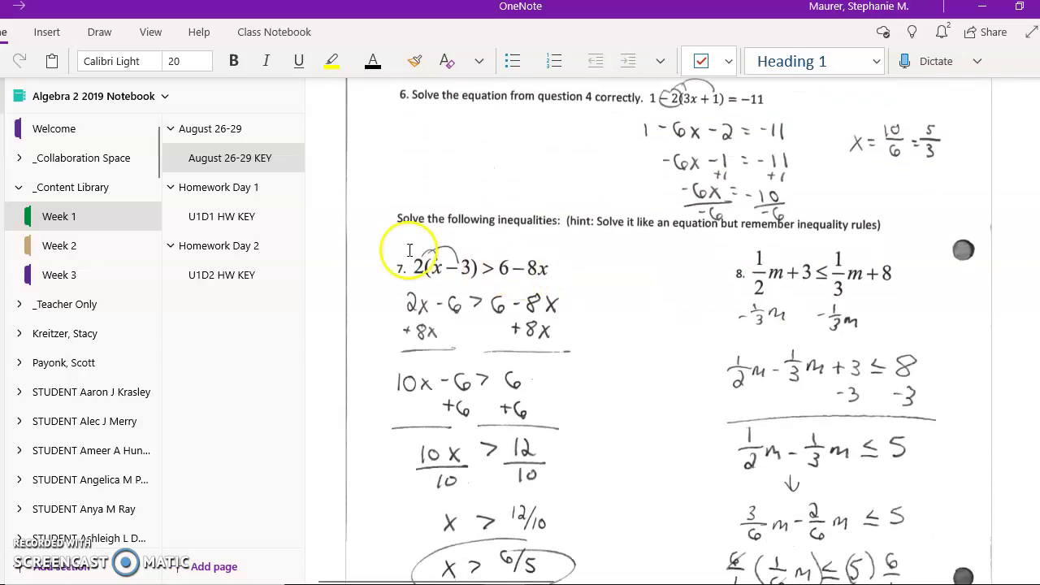
left_click(262, 222)
scroll(627, 220, "down", 5)
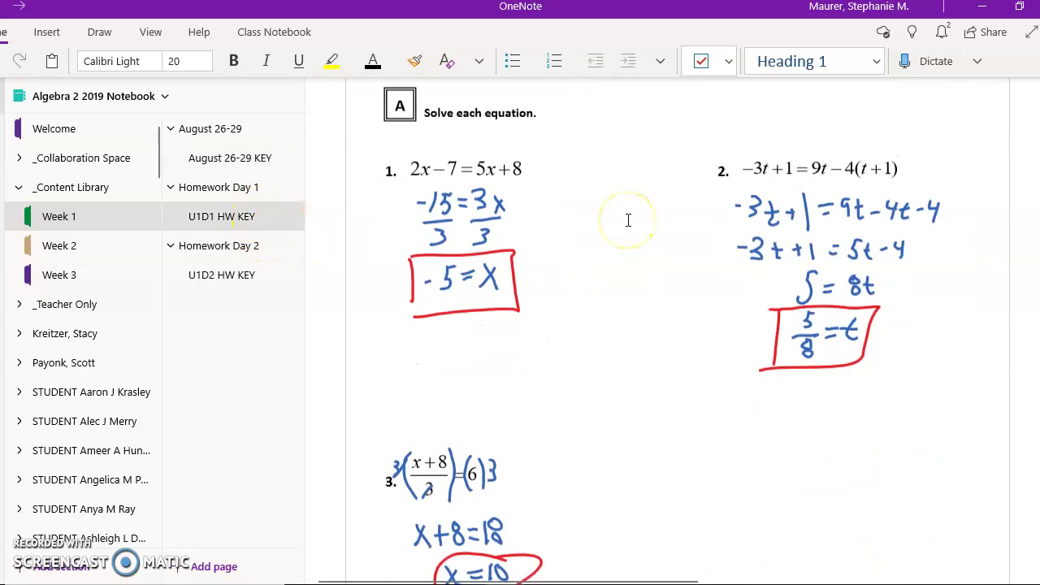
scroll(628, 220, "down", 2)
left_click(260, 283)
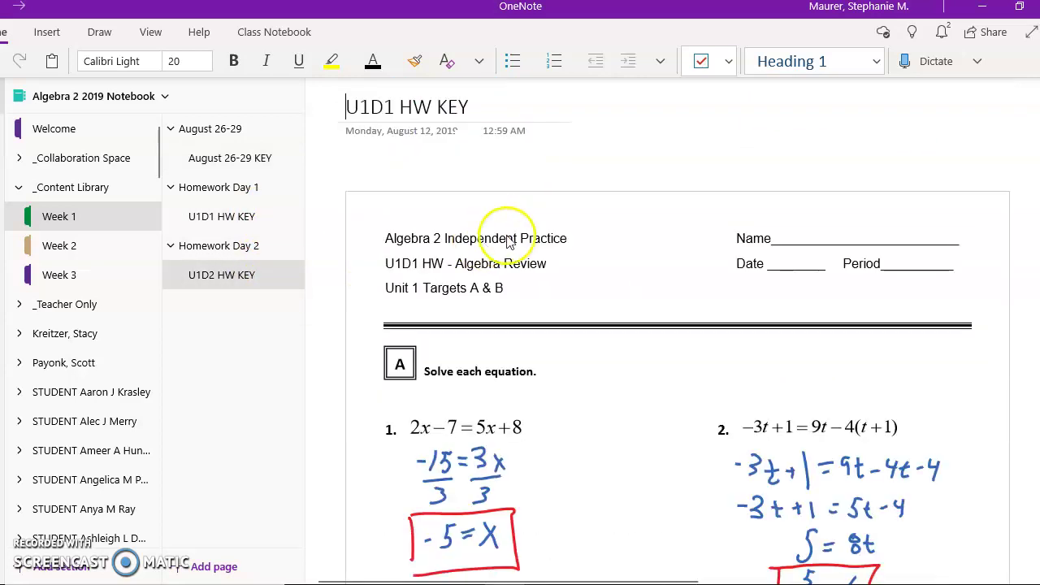
scroll(517, 233, "down", 5)
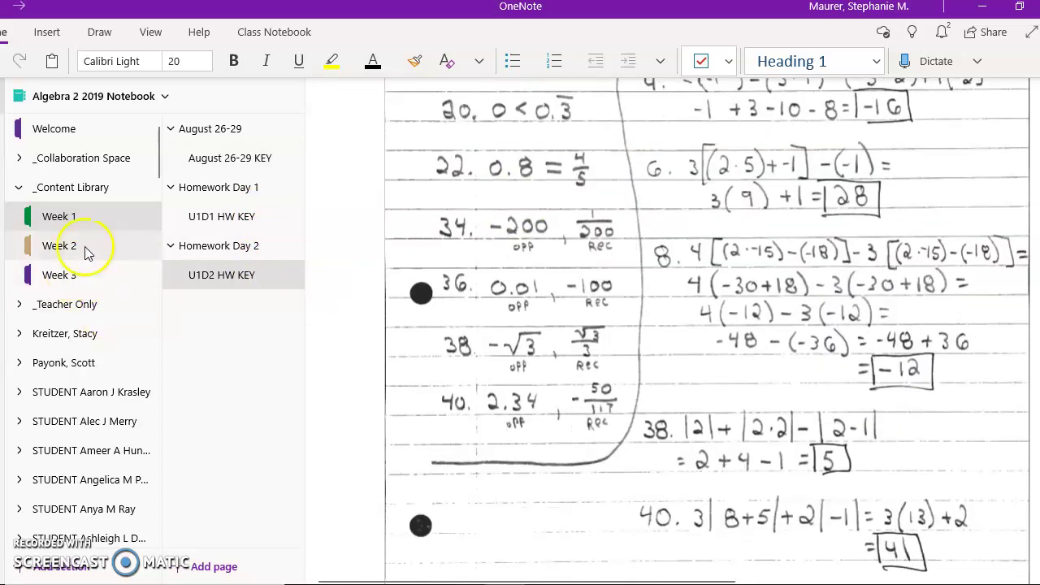
- Check Week 2's September 2-6 KEY and U1D3 HW KEY, then open Week 3's Review Packet
left_click(87, 253)
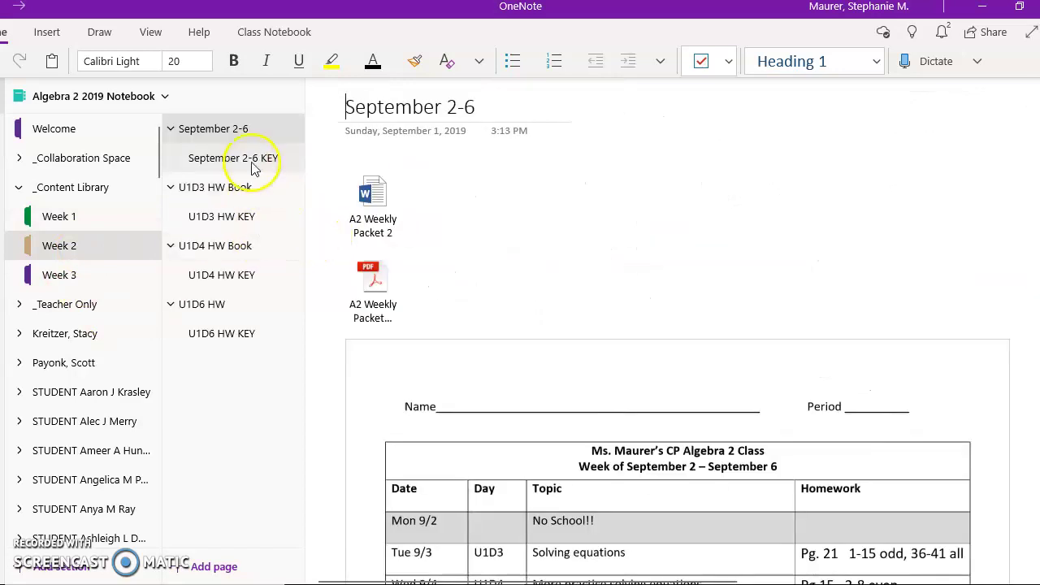
left_click(281, 161)
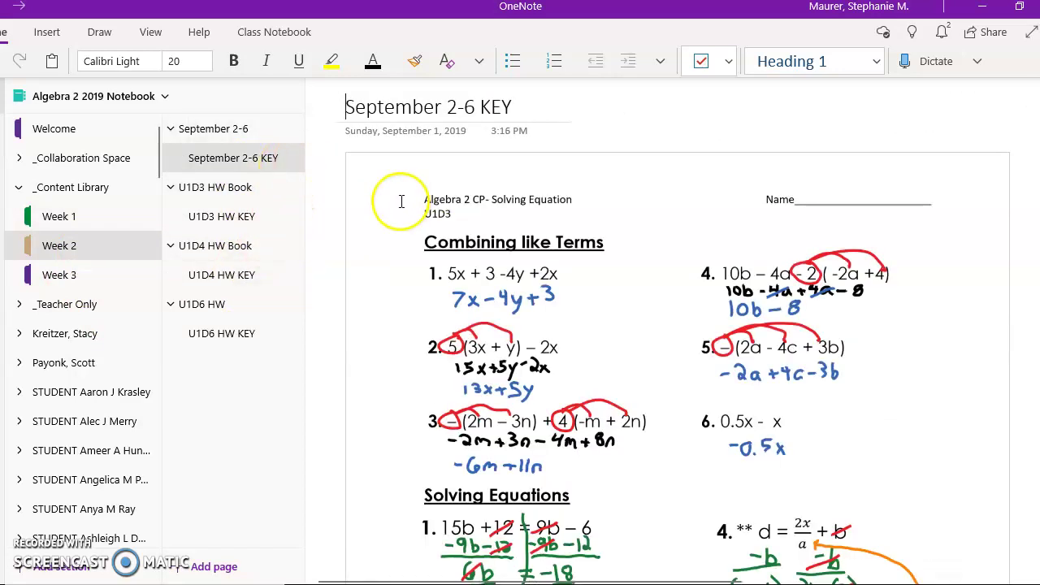
left_click(238, 218)
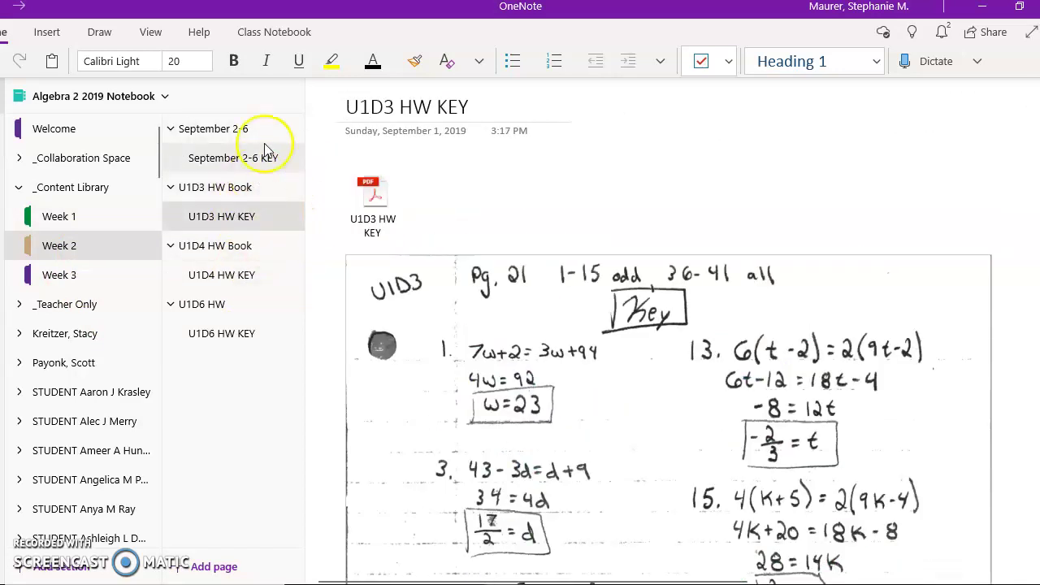
left_click(124, 279)
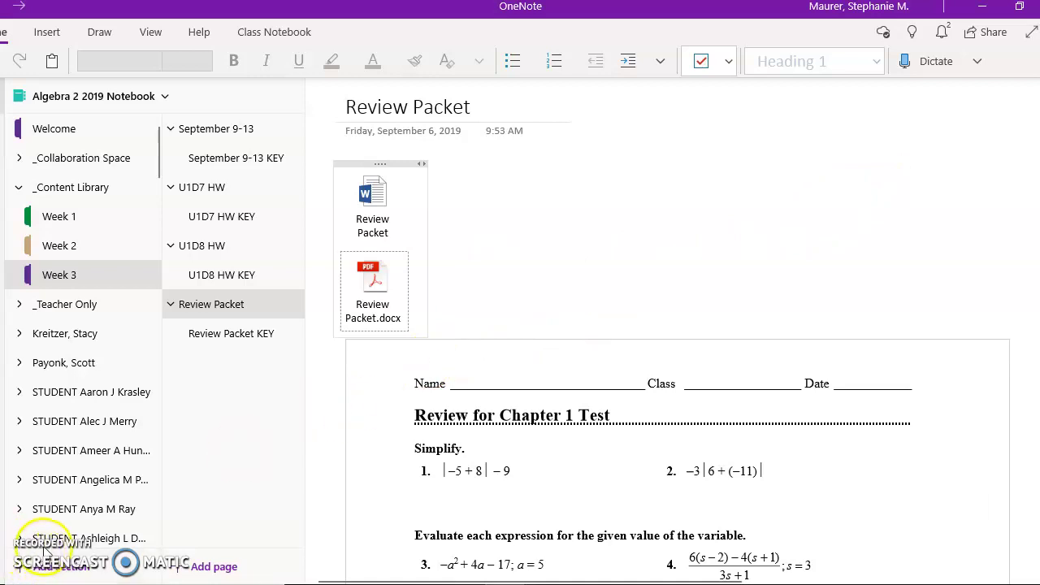
- Show the Draw ribbon with its pens and highlighters
left_click(110, 39)
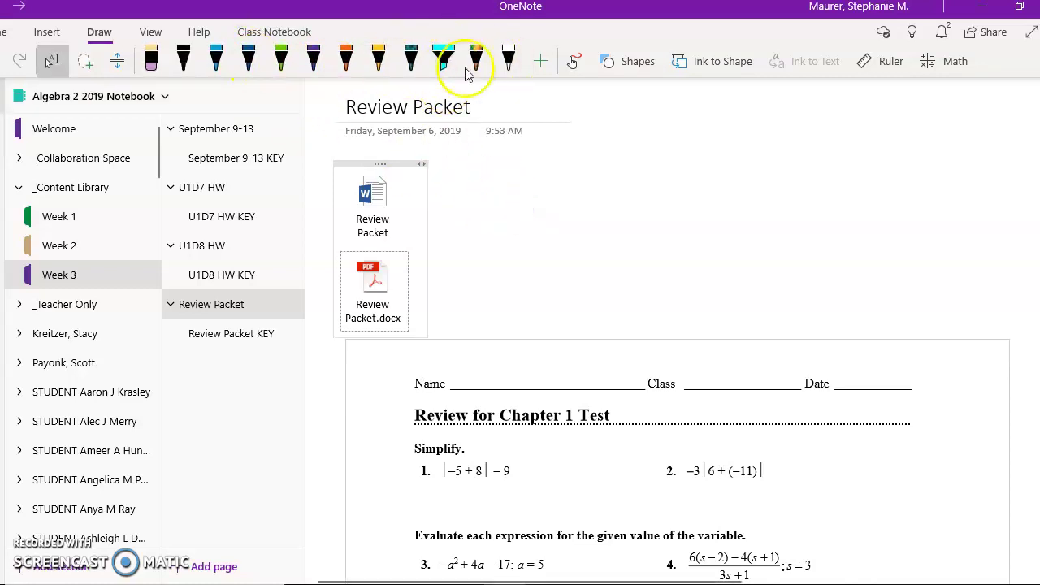
- Add a pencil to the pen set and draw a black line with mouse inking
left_click(540, 61)
left_click(553, 127)
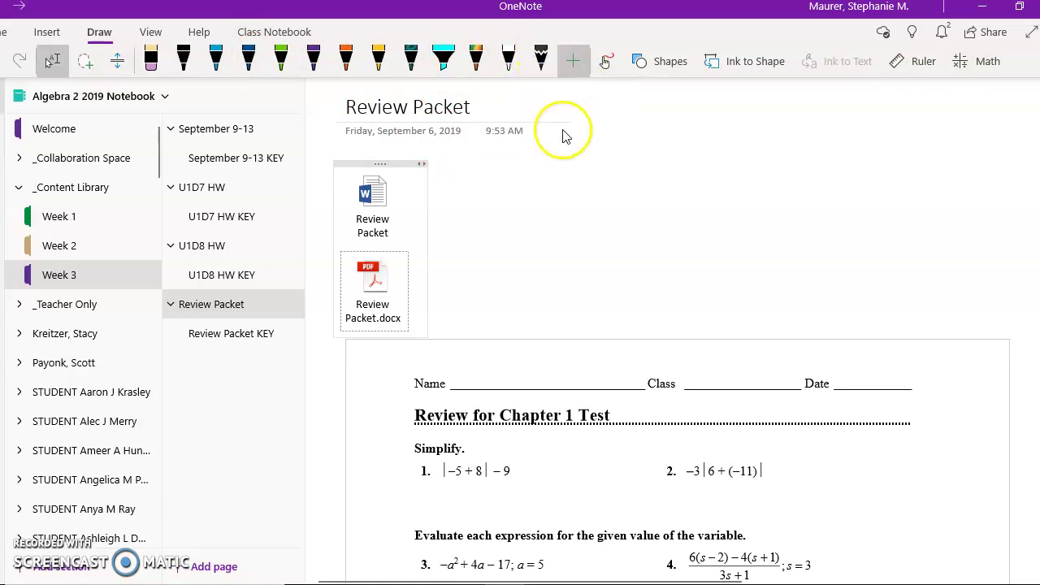
left_click(607, 63)
left_click(542, 71)
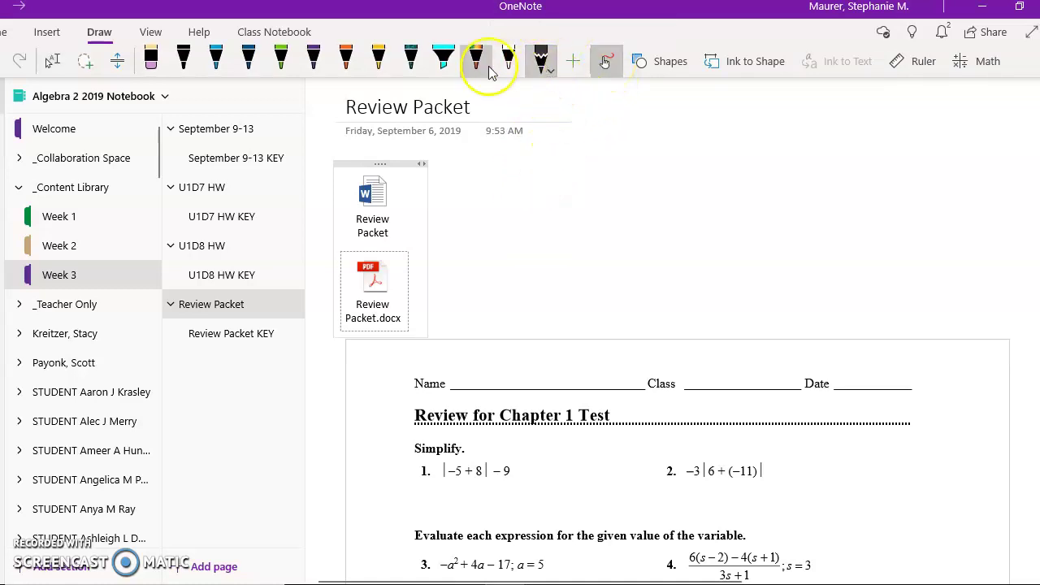
left_click(544, 176)
left_click_drag(582, 164, 704, 209)
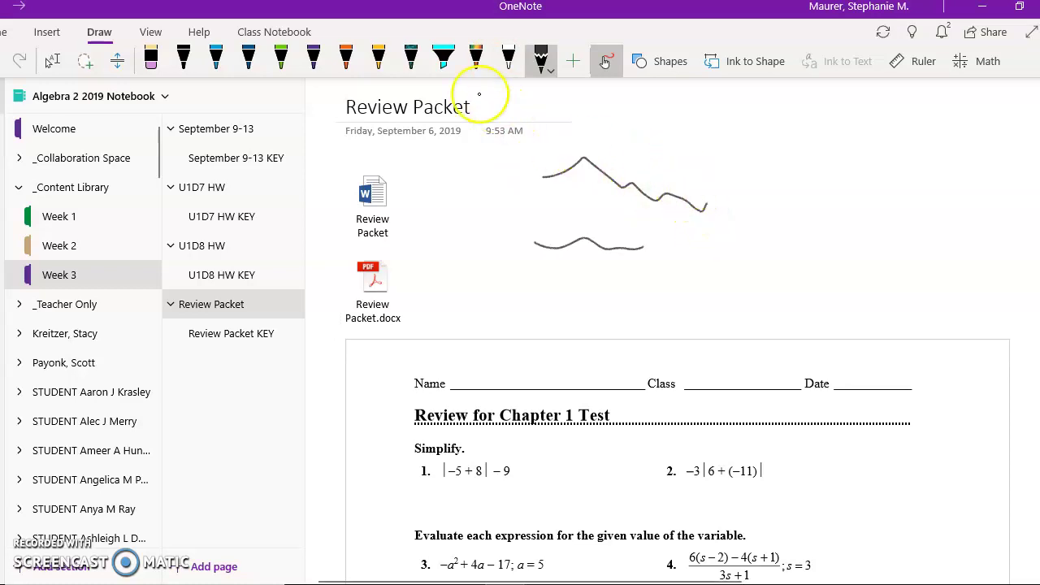
- Highlight the Review for Chapter 1 Test heading in cyan and draw a wavy purple line
left_click(444, 58)
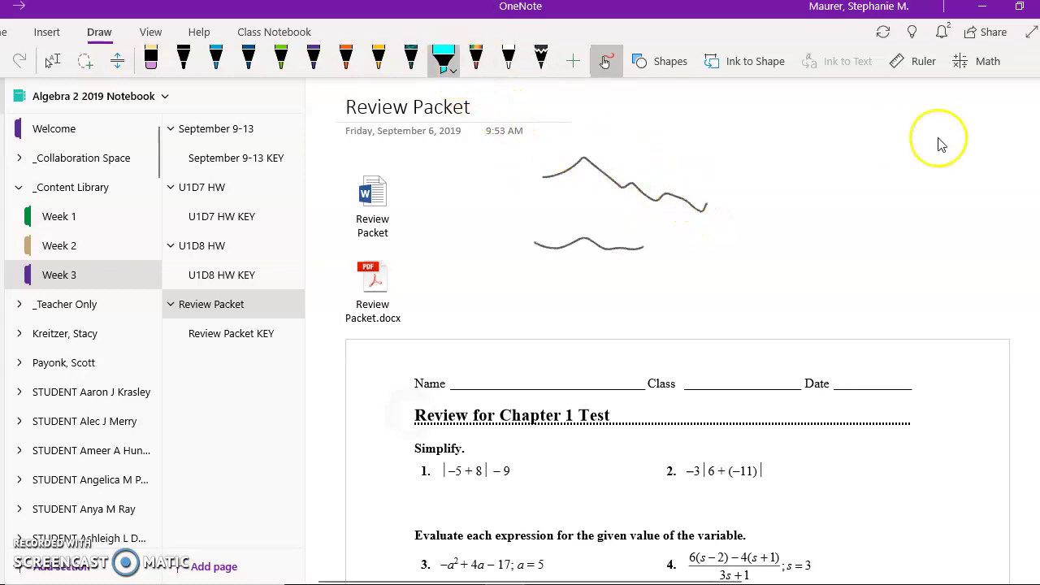
mouse_move(400, 424)
left_mouse_down()
mouse_move(616, 416)
mouse_move(439, 409)
mouse_move(616, 400)
left_mouse_up()
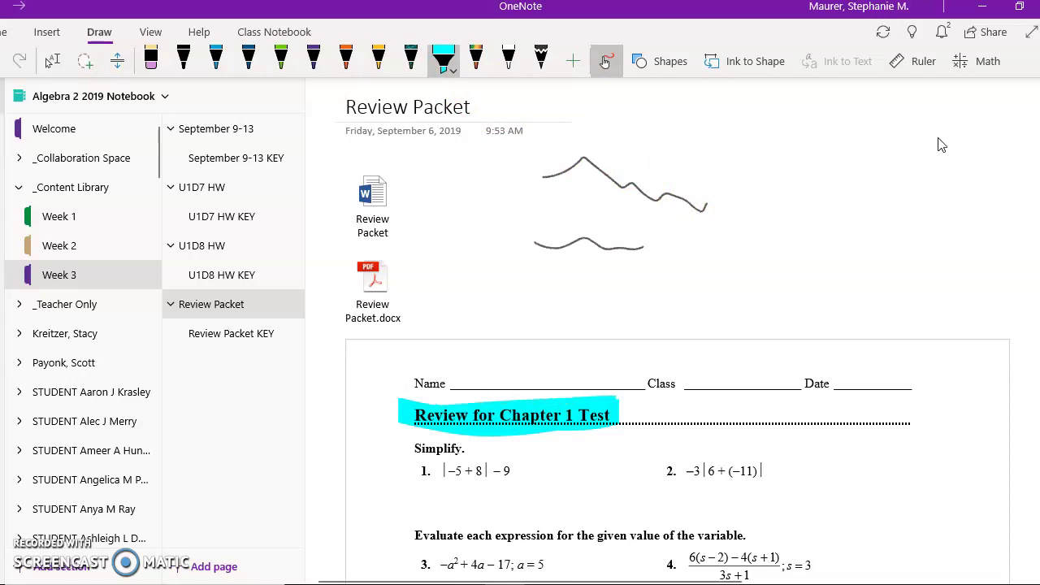
left_click(314, 64)
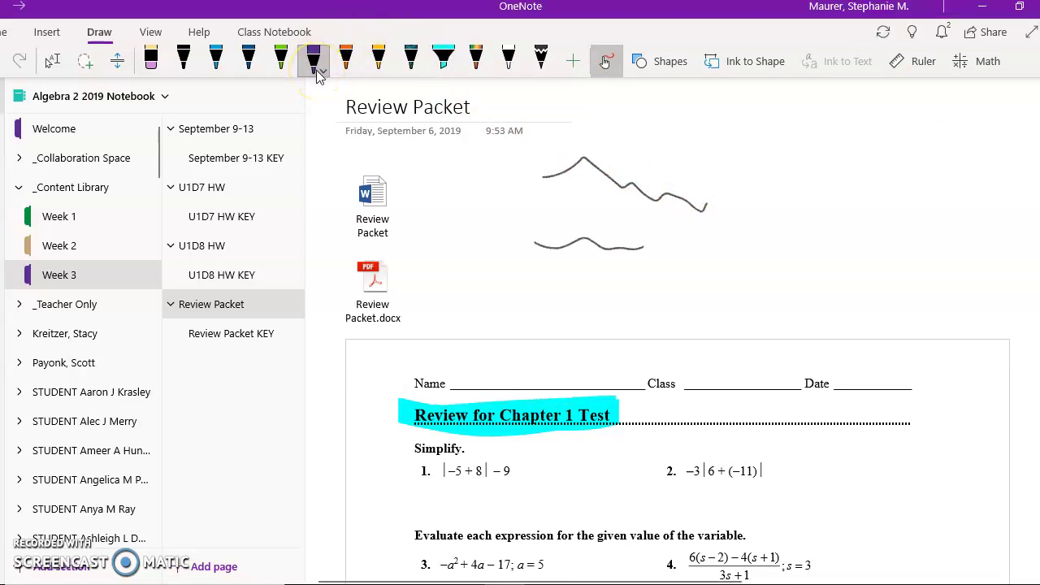
left_click_drag(489, 288, 782, 274)
- Draw a thick purple stroke at the thickest size, then reset purple to the thinnest
left_click(321, 69)
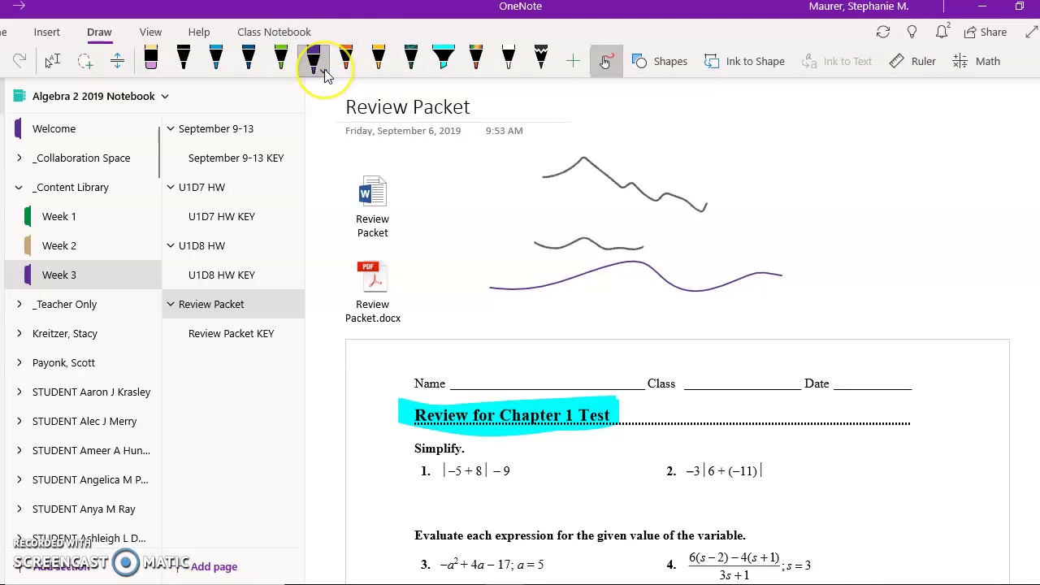
left_click(323, 71)
left_click(323, 72)
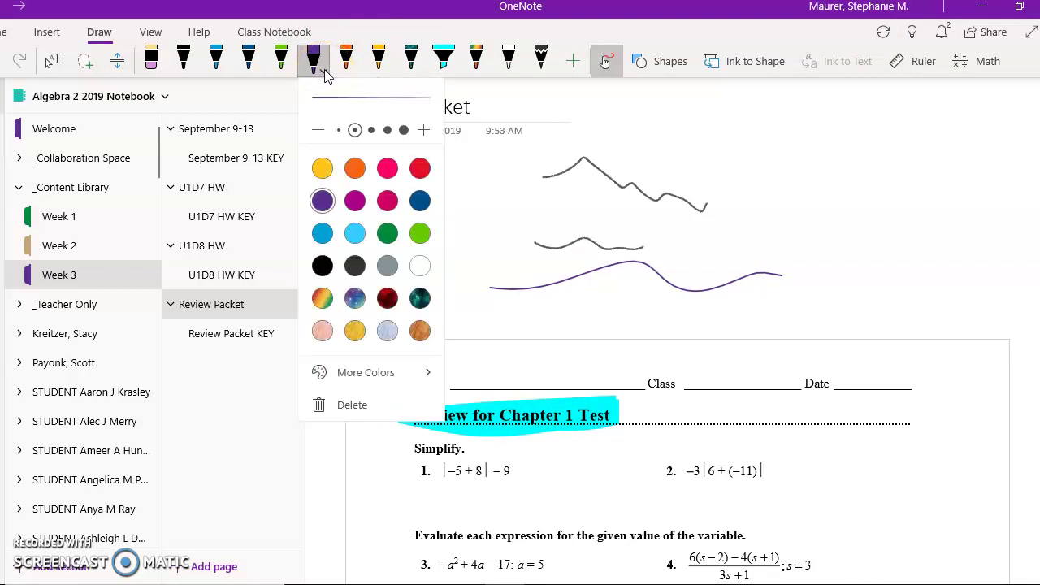
left_click_drag(352, 130, 404, 134)
mouse_move(723, 168)
left_mouse_down()
mouse_move(819, 168)
mouse_move(899, 195)
left_mouse_up()
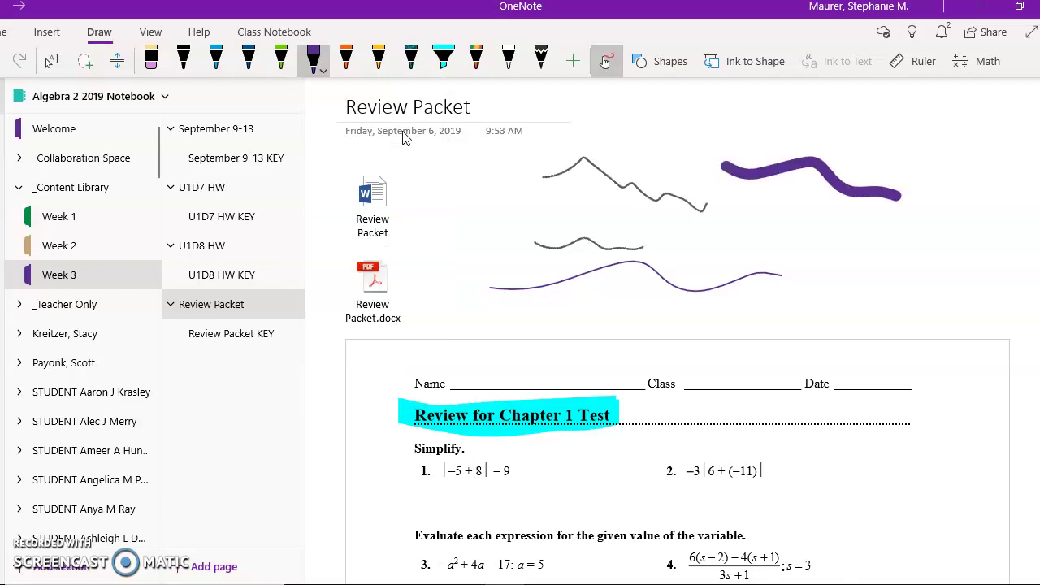
left_click(313, 57)
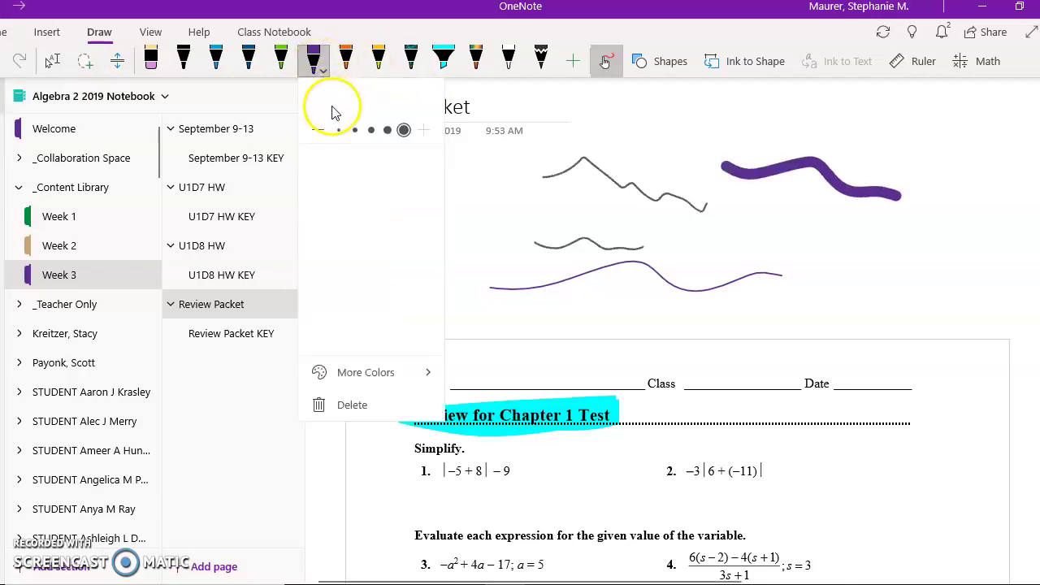
left_click(355, 130)
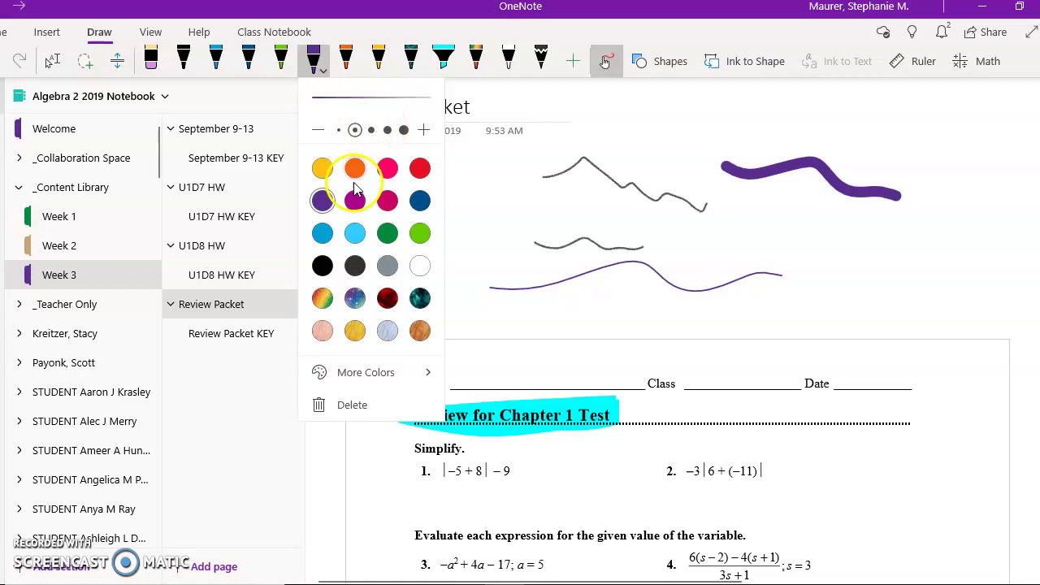
- Draw a rainbow glitter stroke and show the rainbow pen's colour and thickness choices
left_click(475, 57)
mouse_move(464, 196)
left_mouse_down()
mouse_move(724, 258)
mouse_move(754, 249)
left_mouse_up()
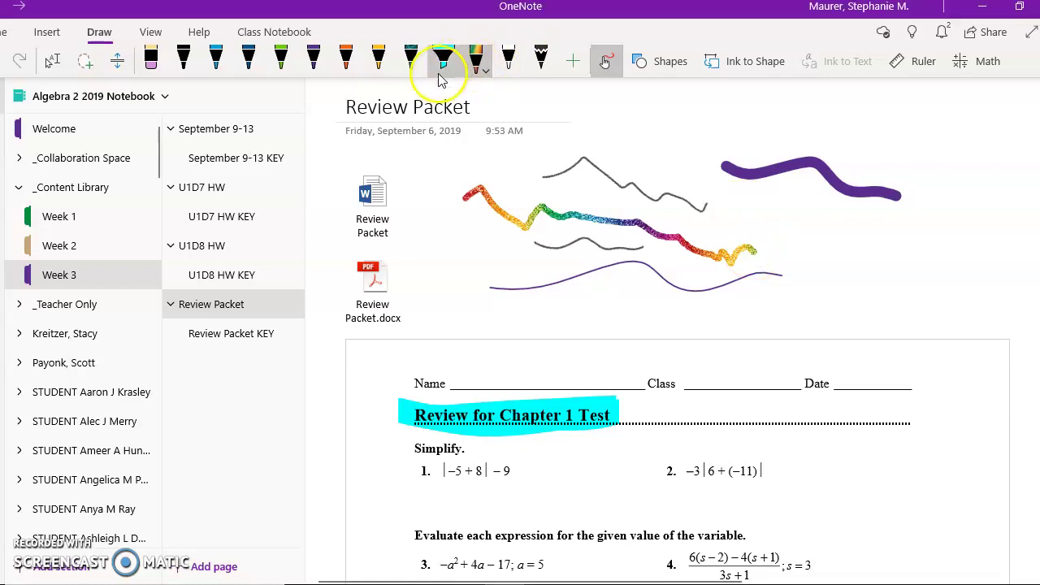
left_click(475, 57)
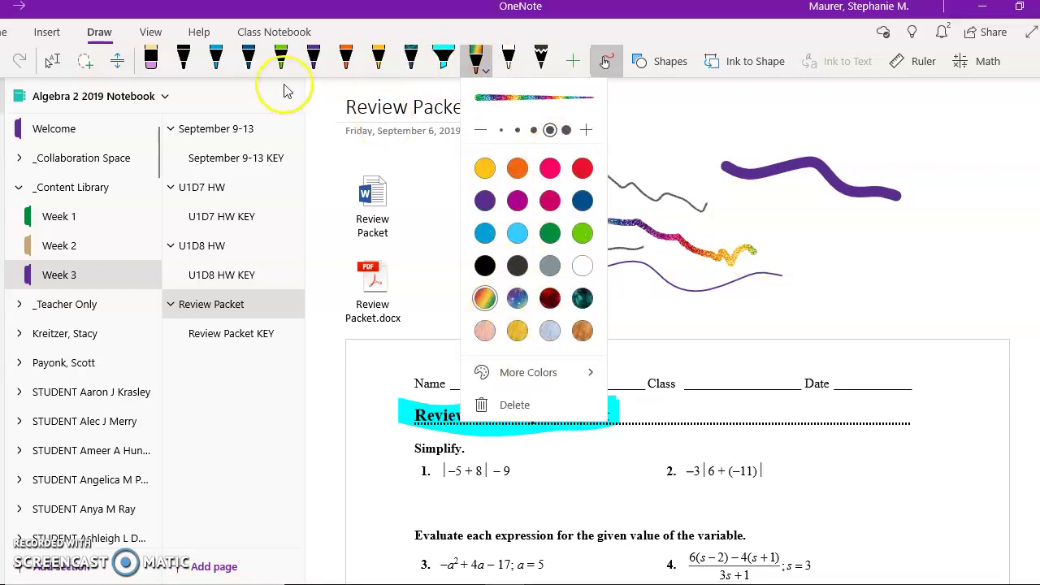
- Switch to the large eraser and rub out the middle of the rainbow stroke
left_click(154, 53)
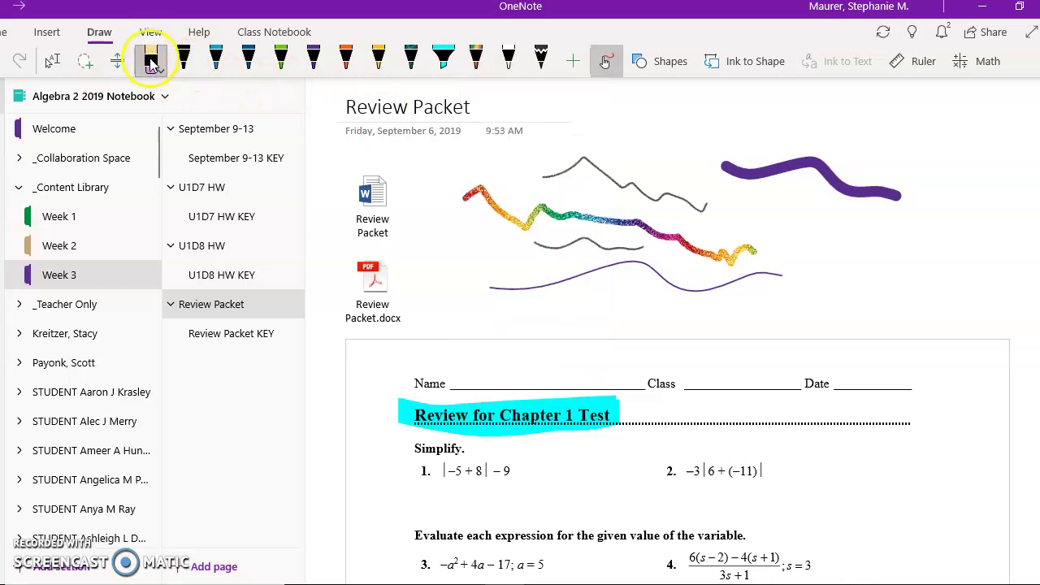
left_click(163, 62)
left_click(188, 223)
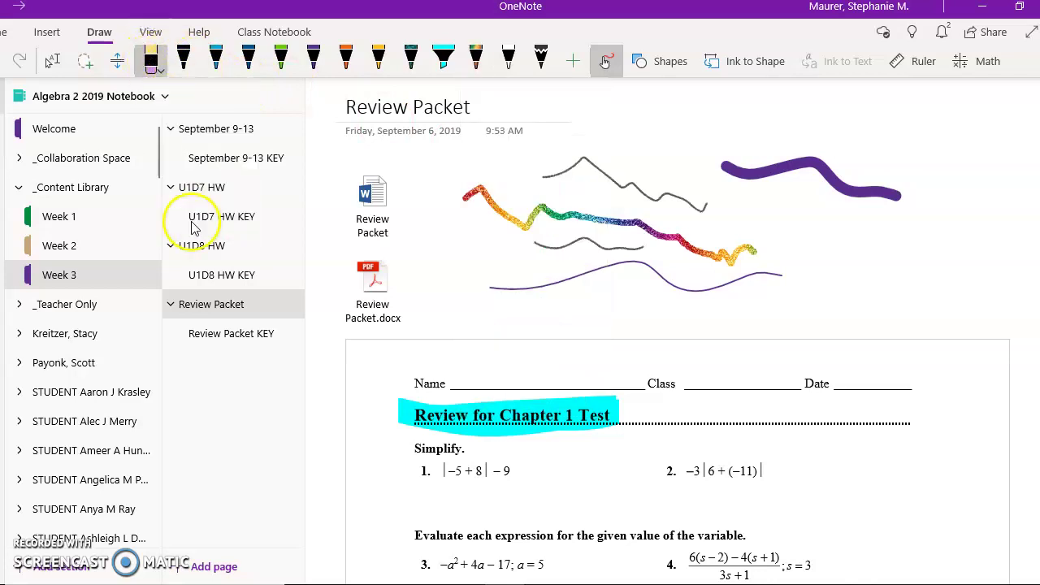
mouse_move(546, 196)
left_mouse_down()
mouse_move(506, 195)
mouse_move(471, 278)
left_mouse_up()
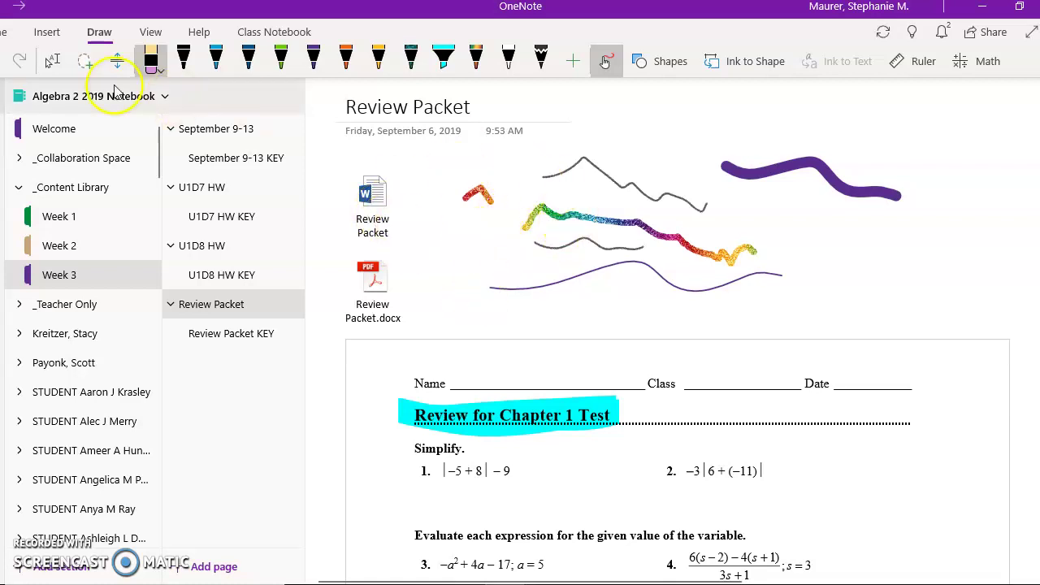
- With the Stroke Eraser, remove the rainbow, purple and grey strokes and the cyan highlight
left_click(151, 64)
left_click(220, 131)
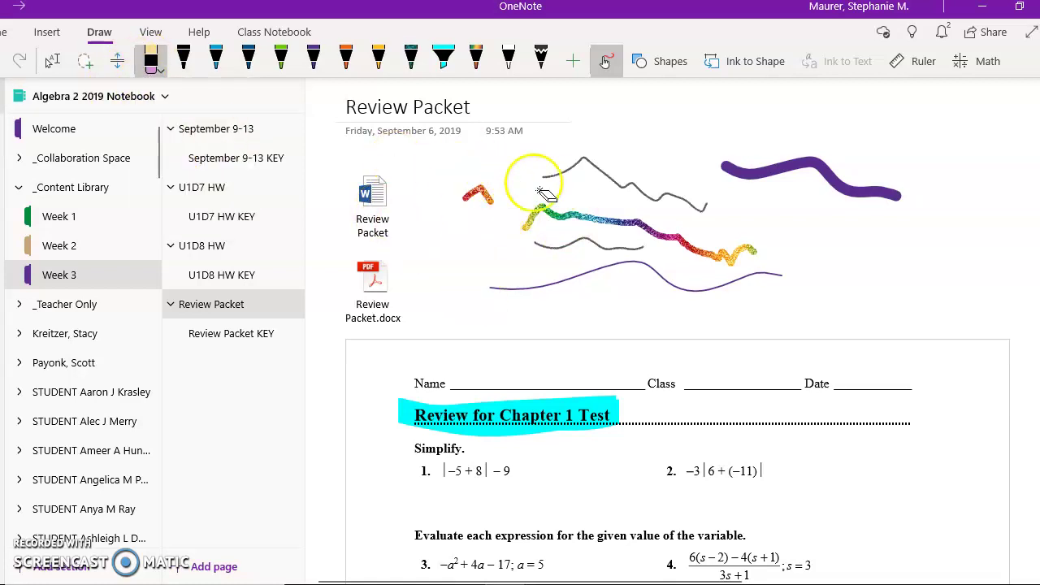
left_click_drag(529, 179, 567, 224)
left_click_drag(910, 203, 854, 220)
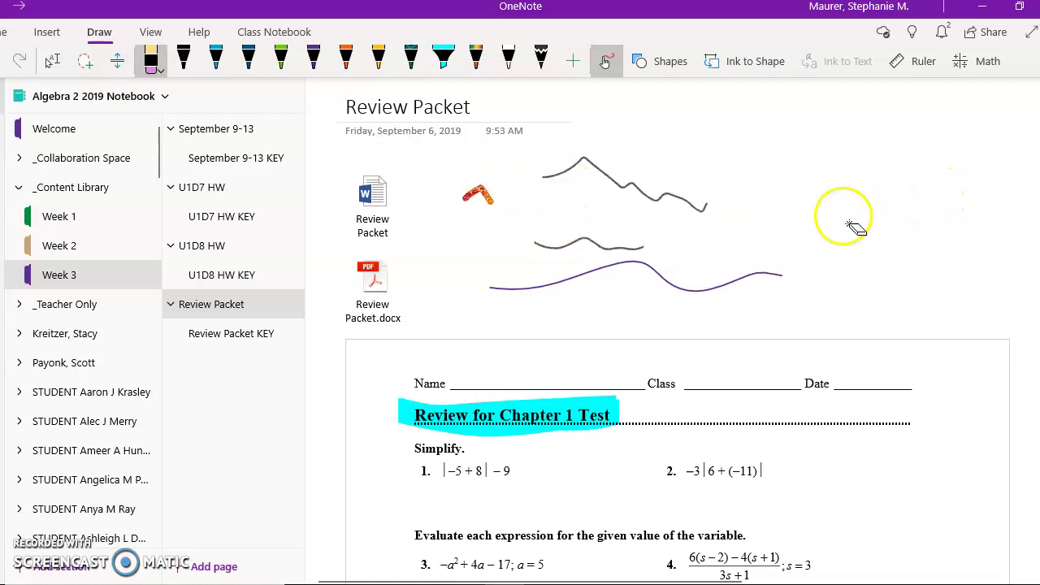
mouse_move(634, 158)
left_mouse_down()
mouse_move(615, 204)
mouse_move(577, 220)
mouse_move(573, 252)
mouse_move(553, 206)
mouse_move(470, 211)
left_mouse_up()
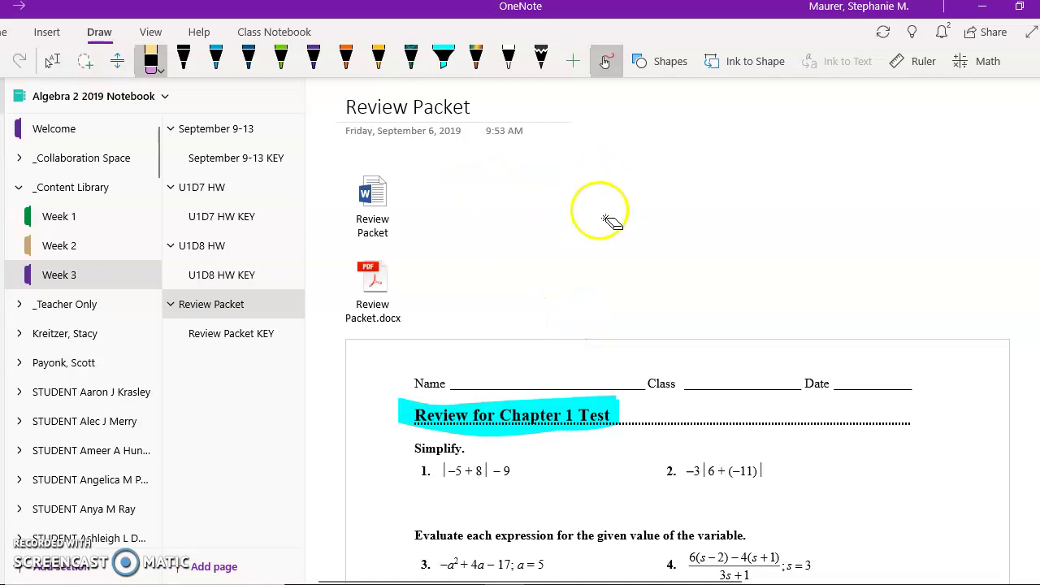
left_click_drag(551, 390, 575, 430)
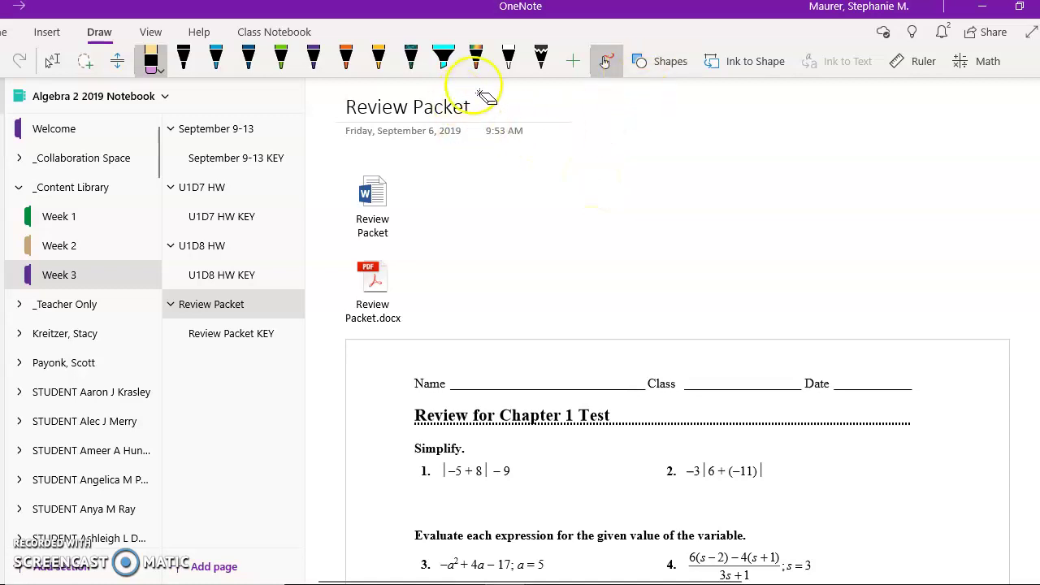
- Run Sync This Notebook on Algebra 2 2019 Notebook from the notebook's right-click menu
left_click(94, 188)
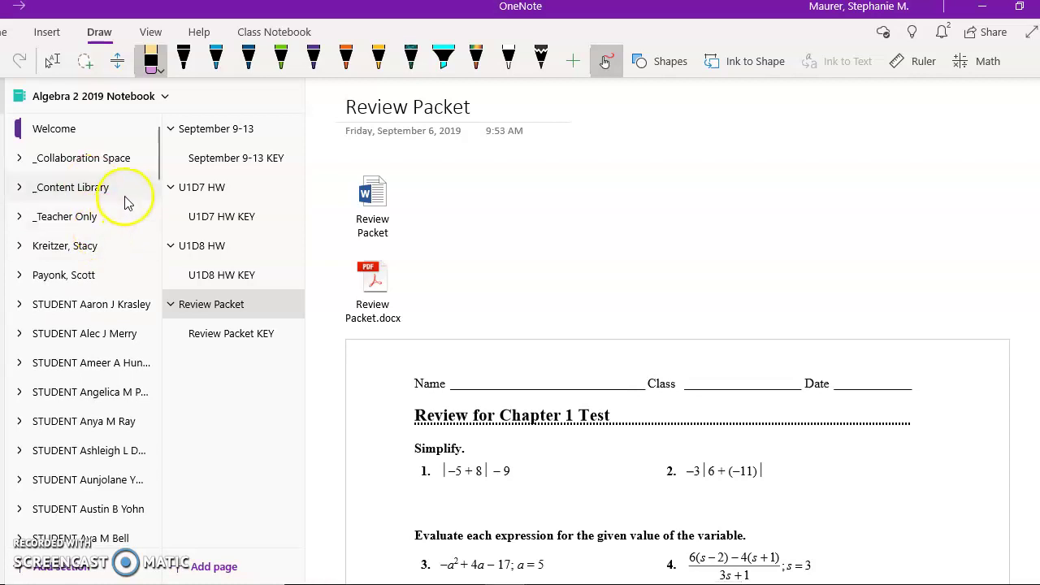
left_click(126, 198)
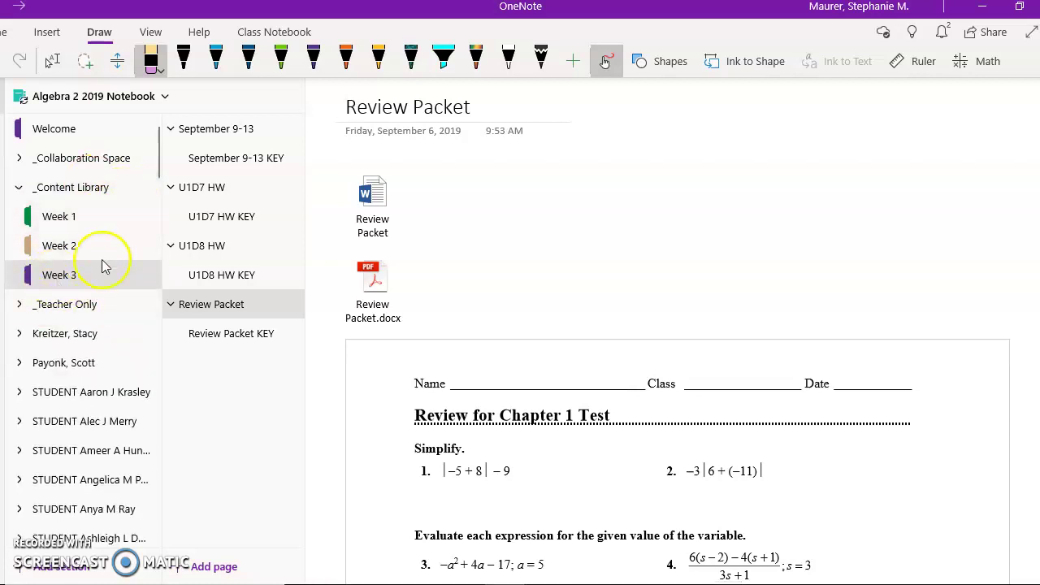
right_click(135, 103)
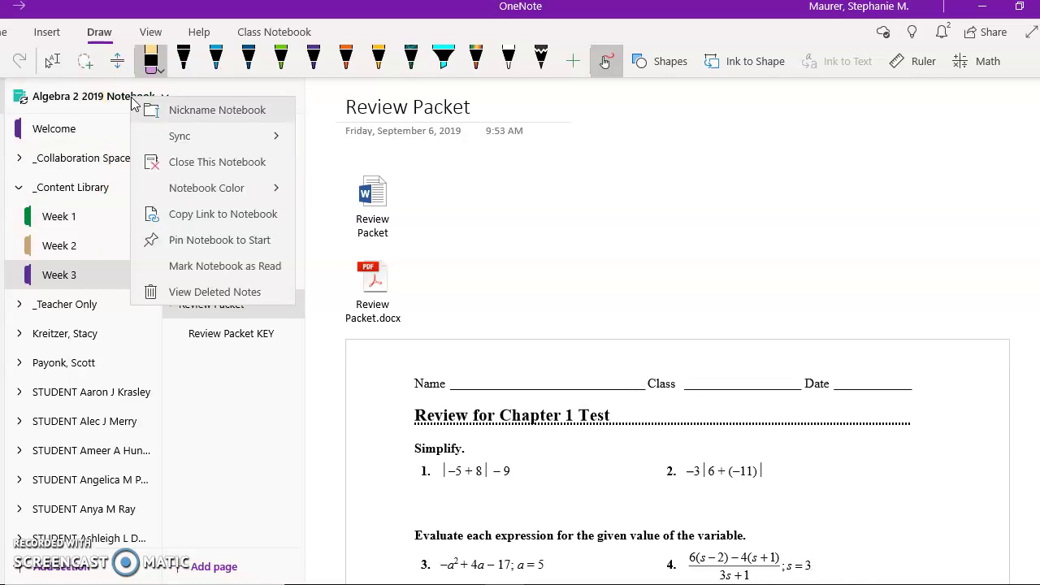
left_click(172, 141)
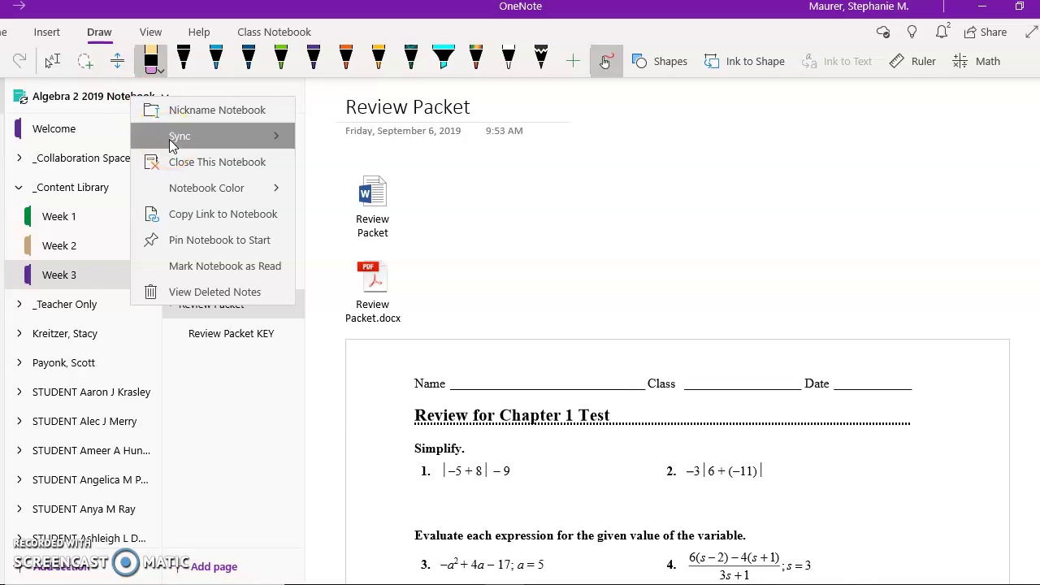
left_click(174, 144)
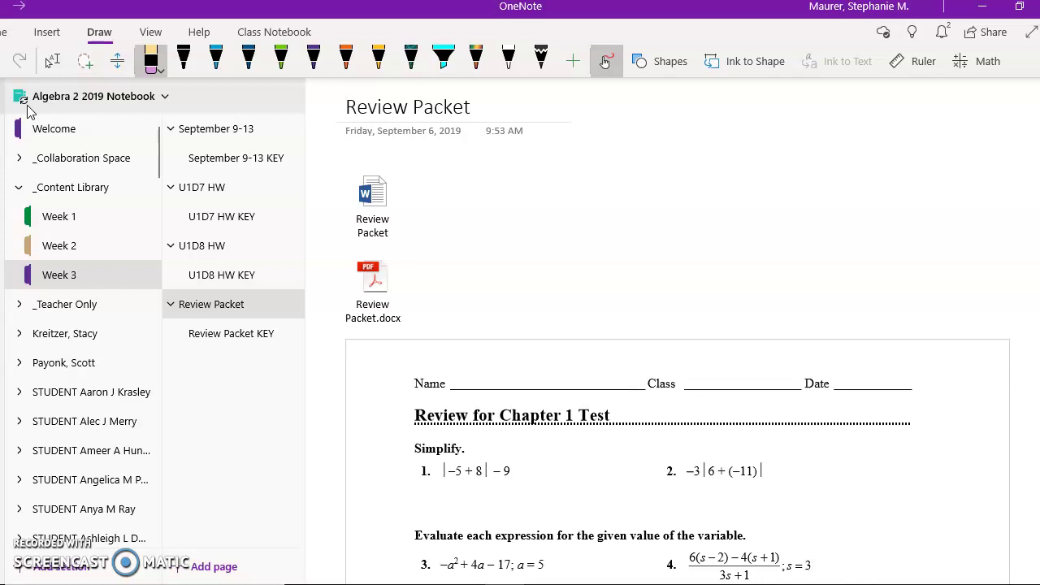
right_click(83, 97)
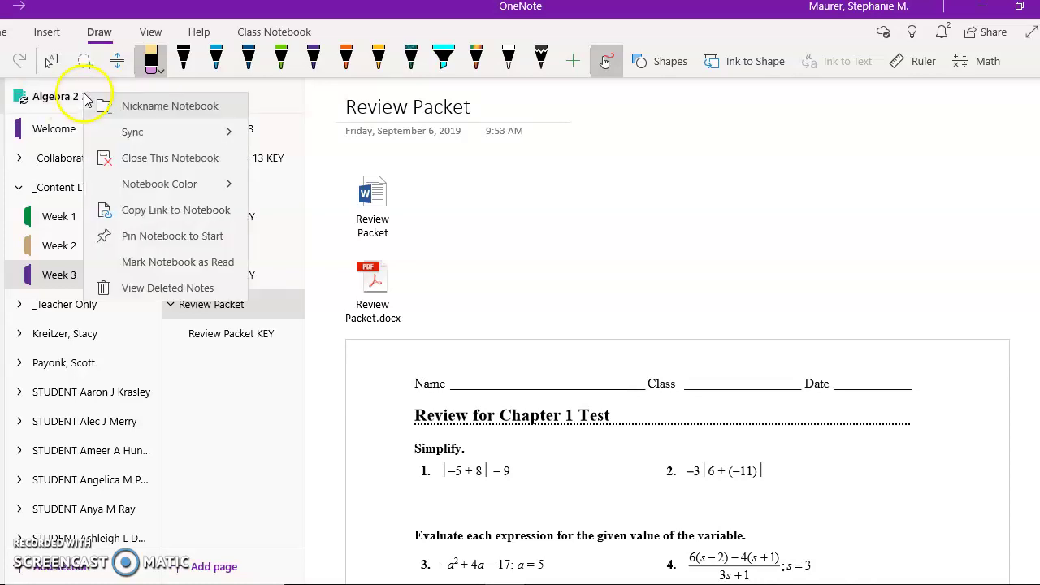
left_click(593, 175)
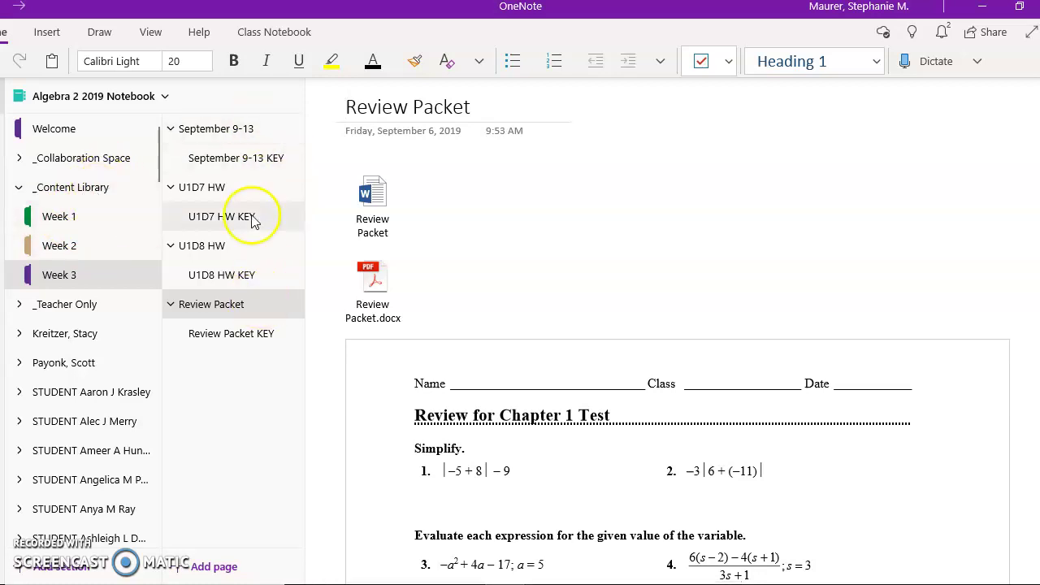
- Show the Draw tools on the U1D8 HW page, then open Content Library's Week 2 section
left_click(252, 253)
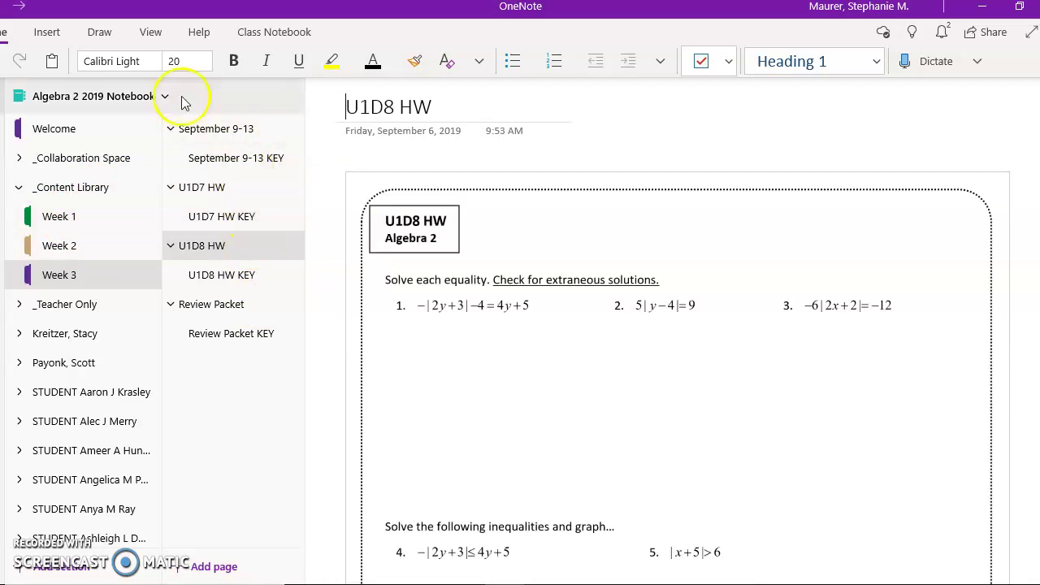
left_click(101, 32)
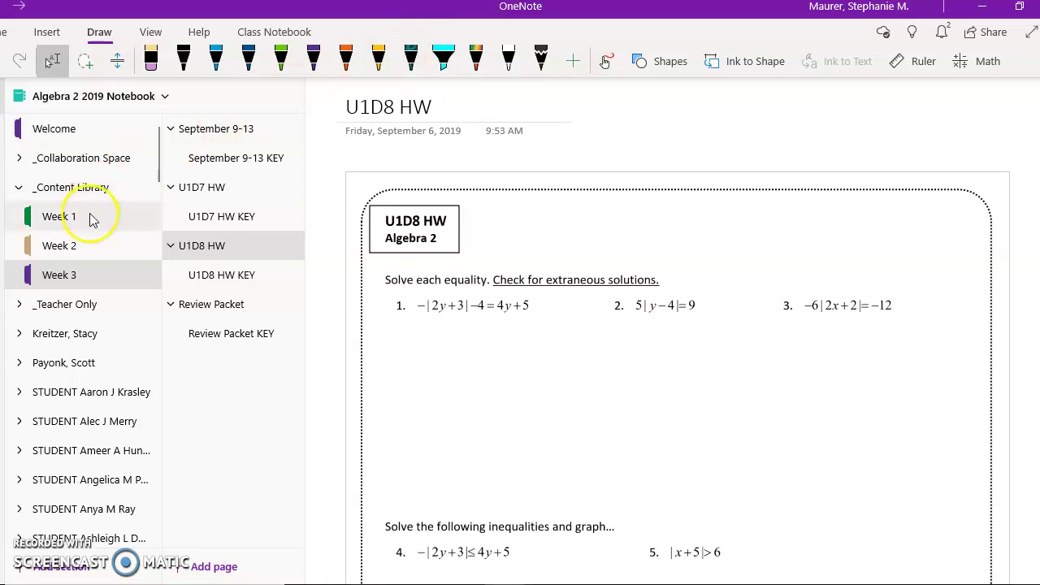
left_click(74, 254)
left_click(252, 218)
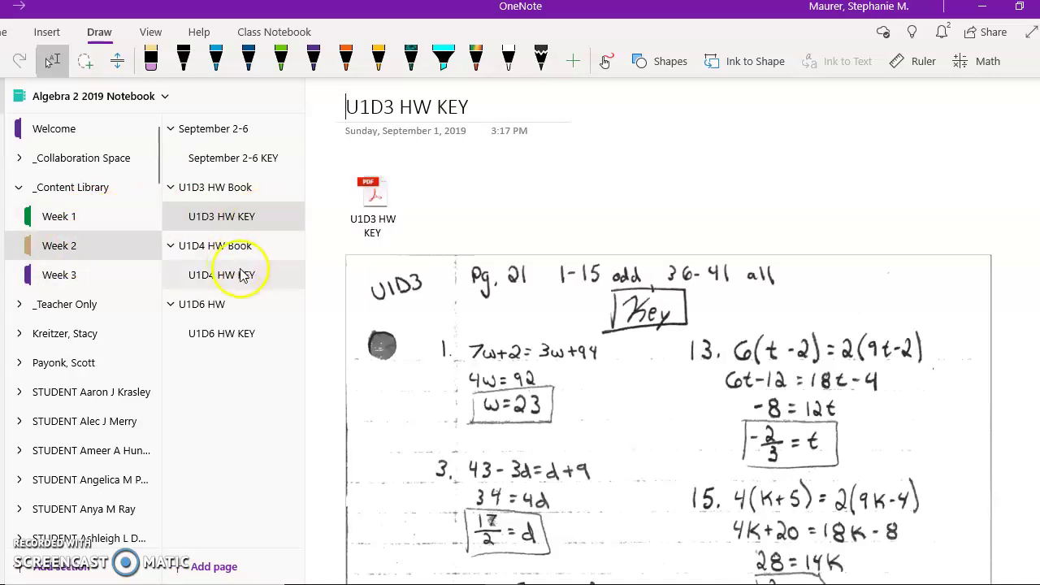
- Open the U1D3 HW Book page, collapse _Content Library, and expand the first student's sections
left_click(176, 186)
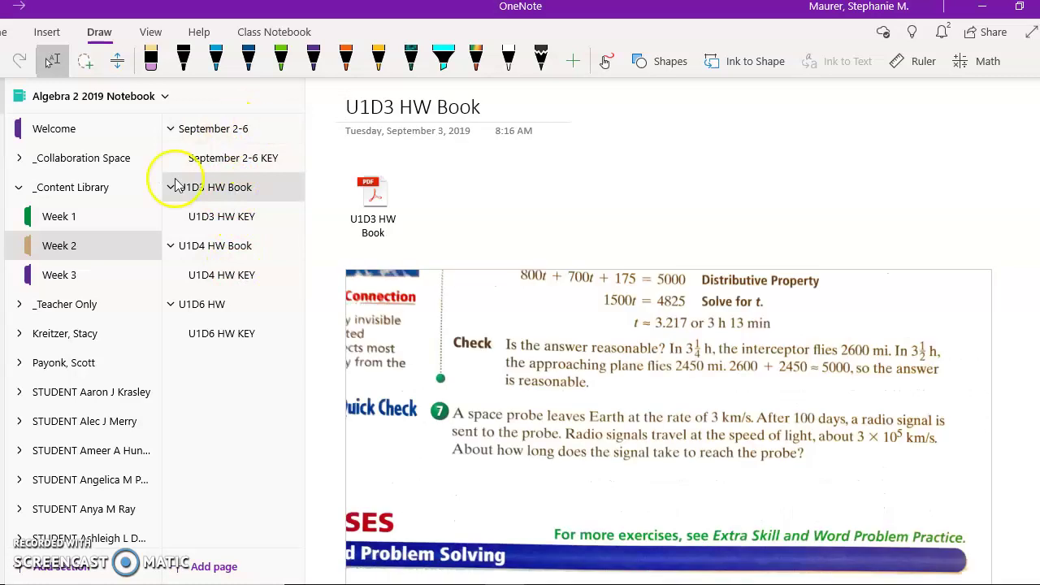
left_click(111, 193)
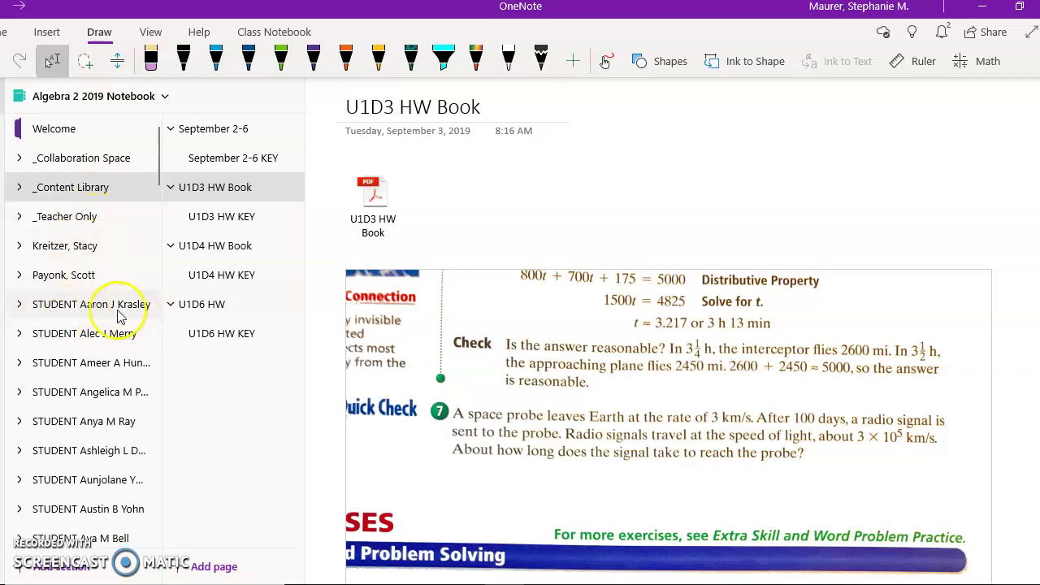
left_click(51, 311)
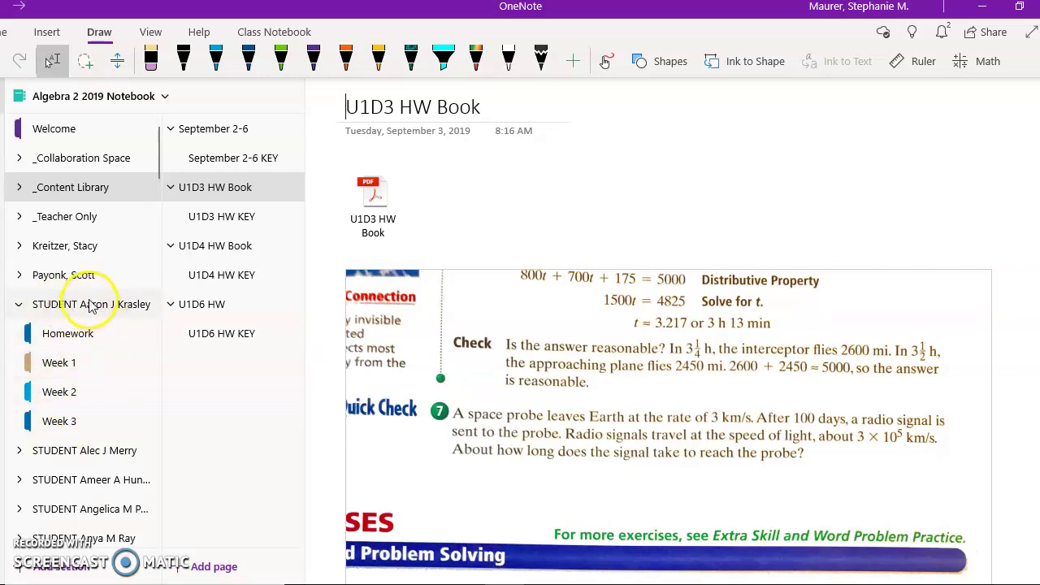
- Browse the student's Week 3 and Week 2 sections
left_click(66, 421)
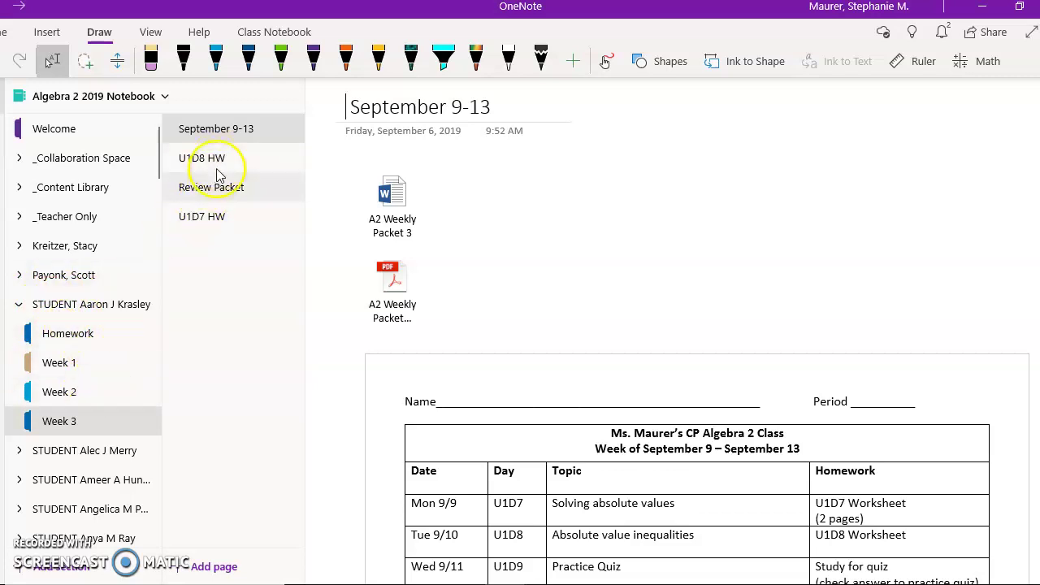
left_click(155, 394)
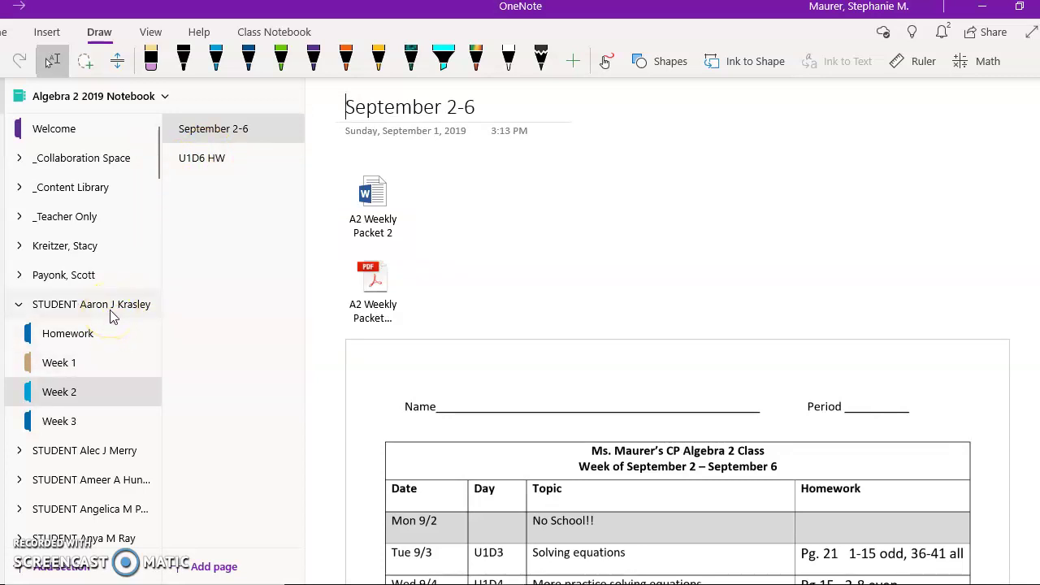
left_click(34, 304)
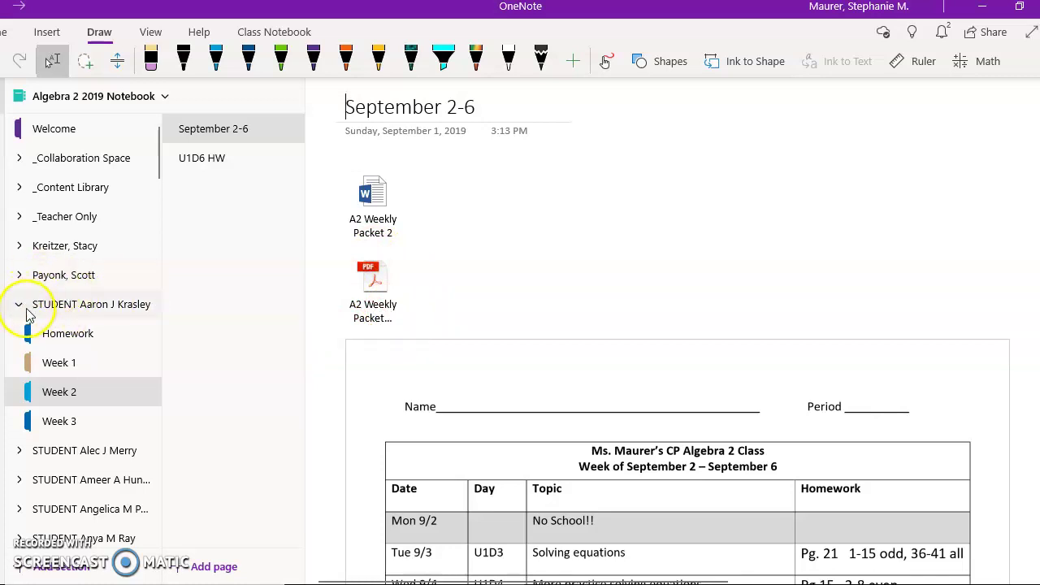
- Expand _Content Library, return to Week 2's U1D3 HW Book, and bring up the notebook's options menu
left_click(108, 187)
left_click(102, 244)
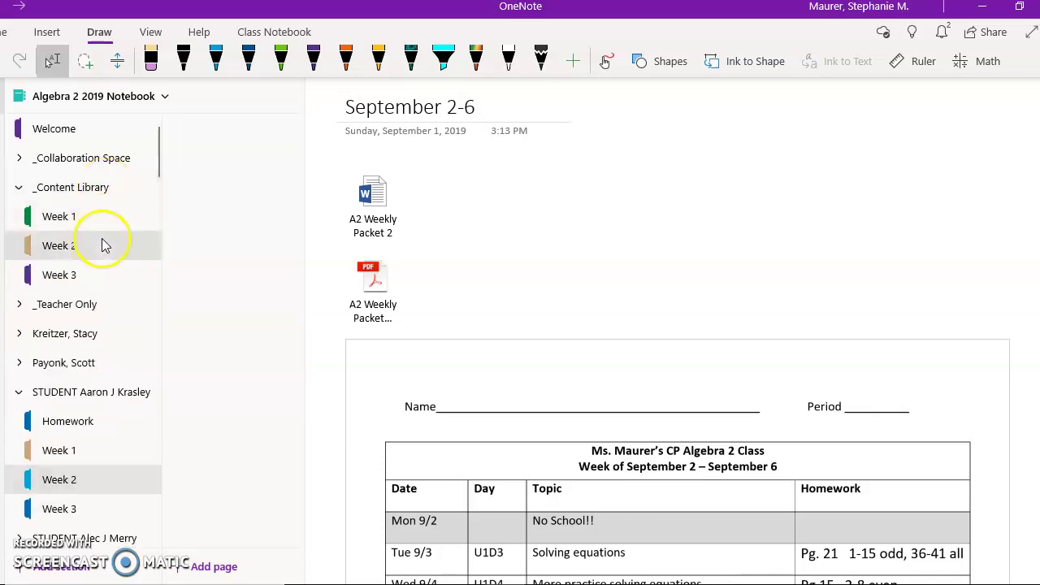
left_click(213, 186)
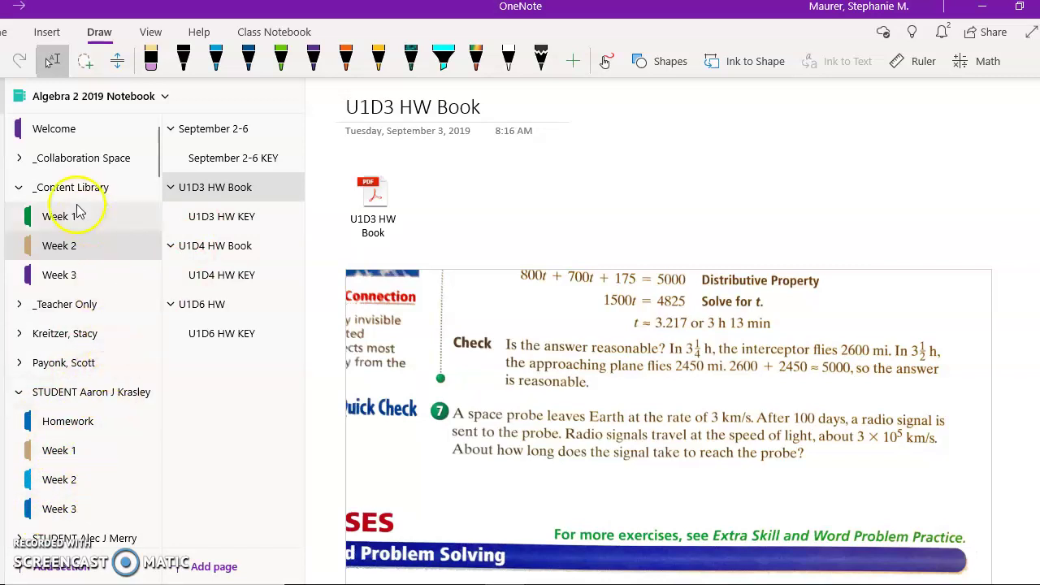
right_click(139, 96)
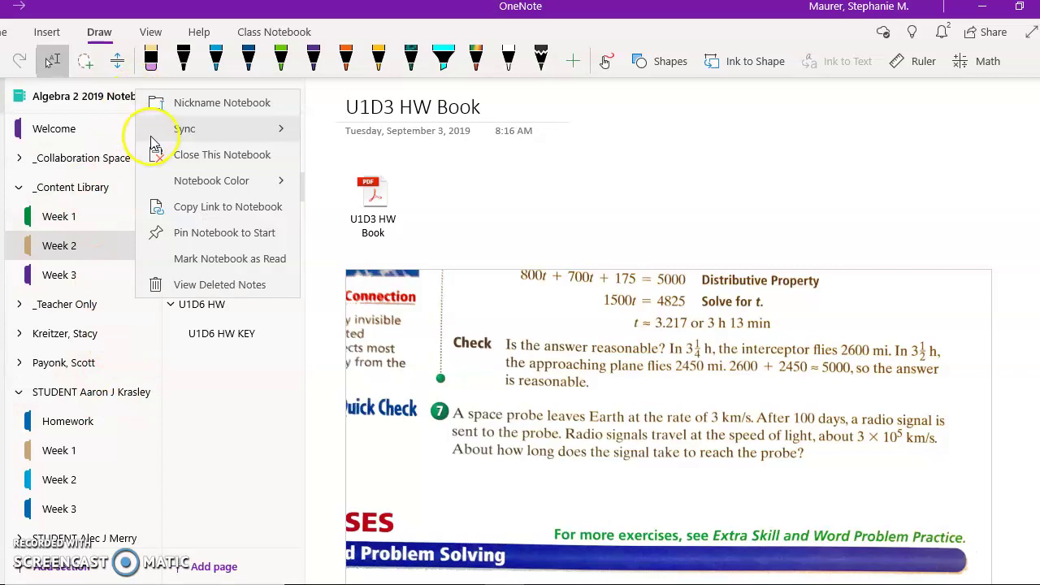